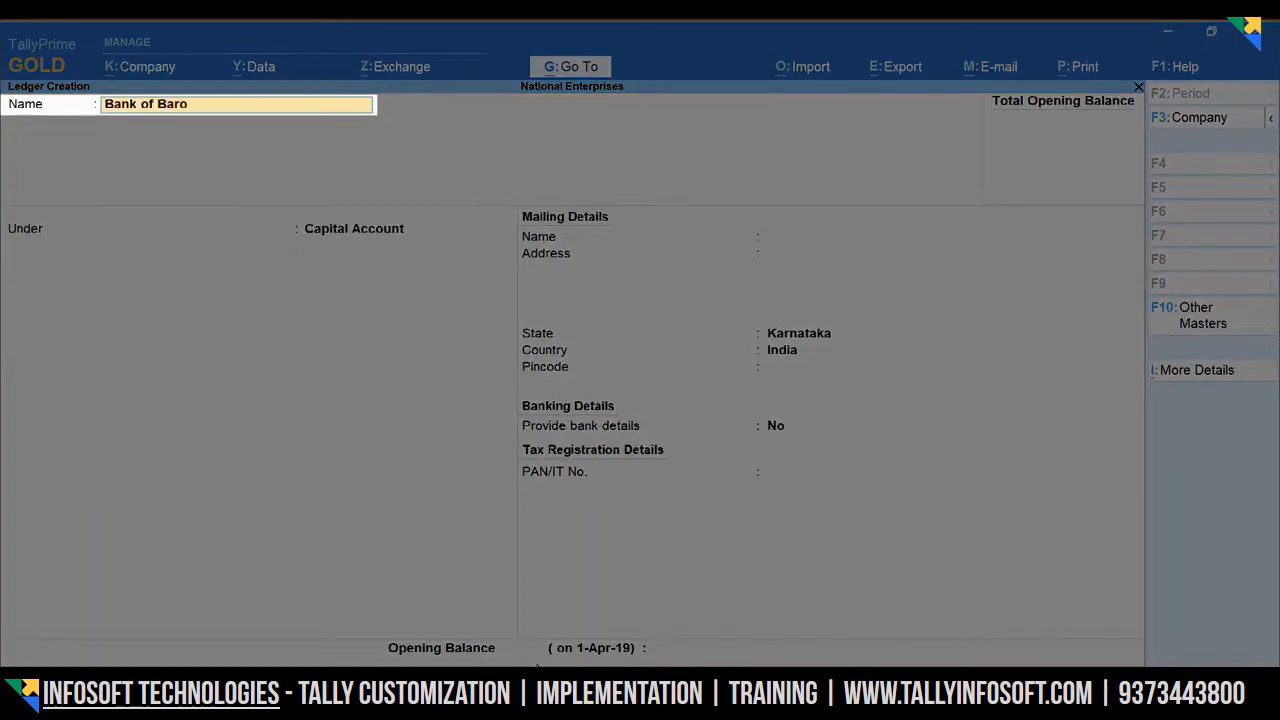
- Confirm the ledger name Bank of Baroda and place it under the Bank Accounts group
key("Return")
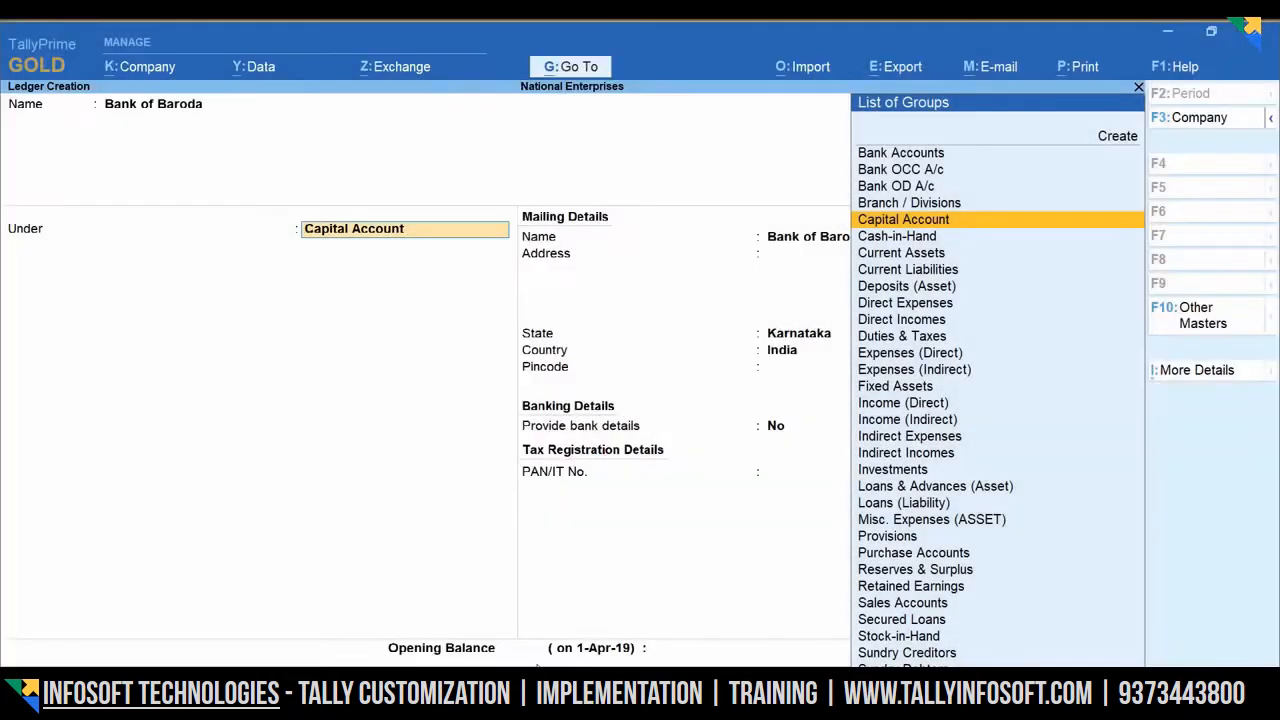
key("Up")
key("Up")
key("Up")
key("Up")
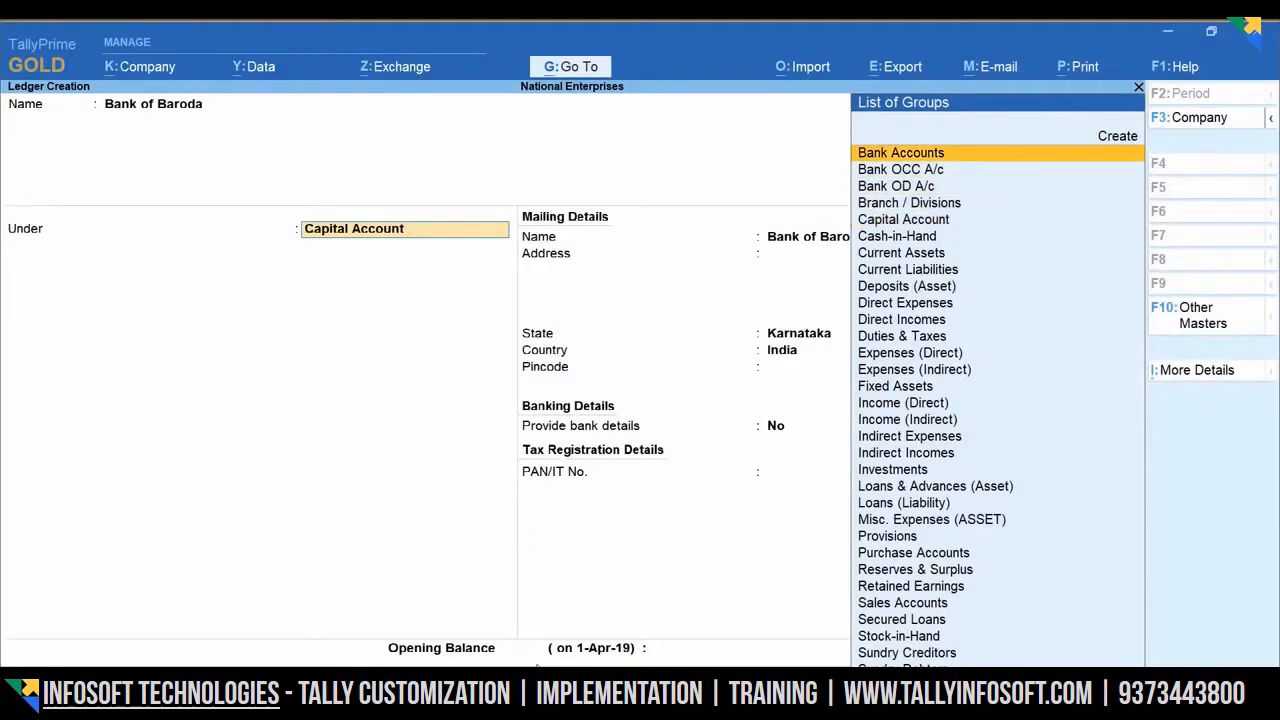
key("Return")
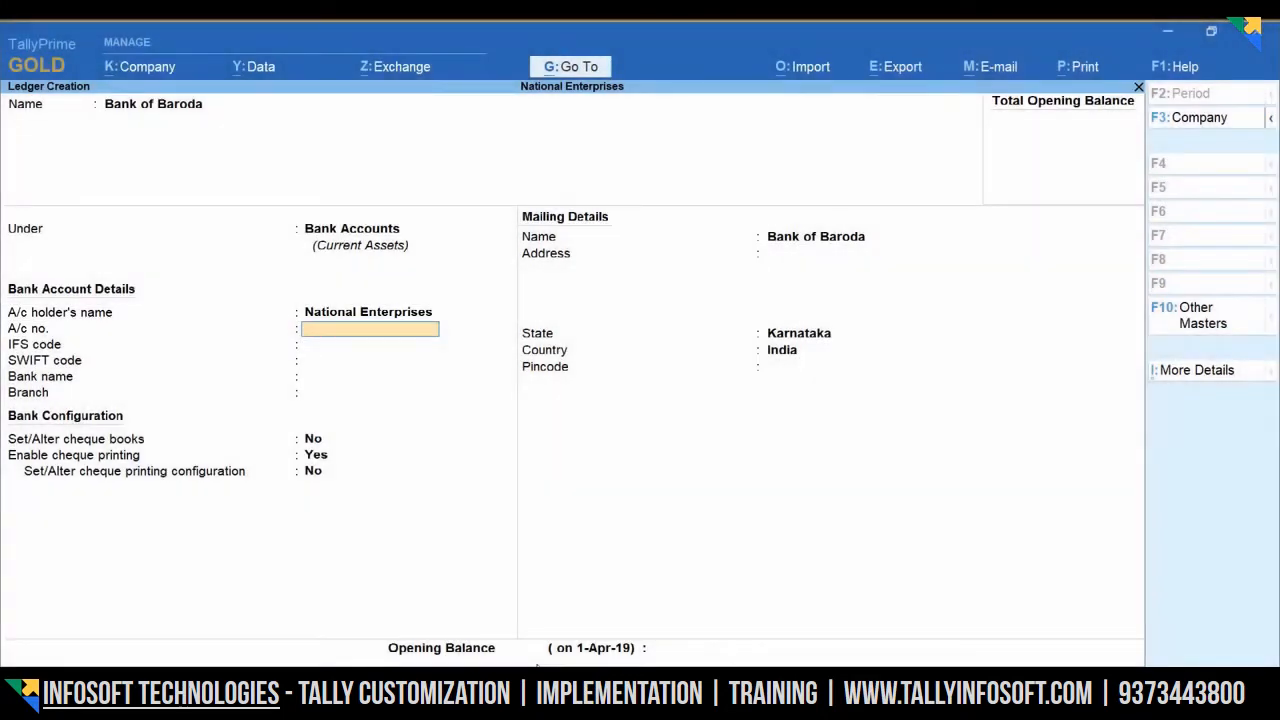
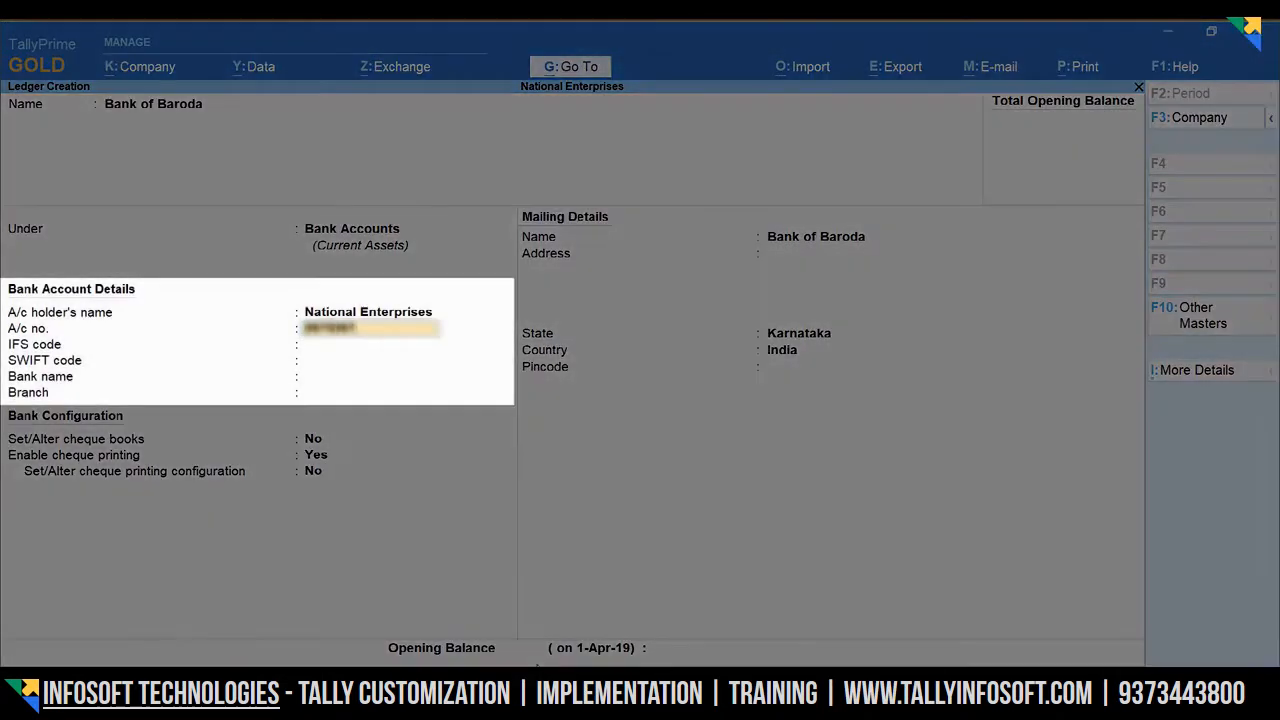
- Enter the bank account number, IFS code BARB0JAYANA and bank Bank of Baroda (India)
key("Return")
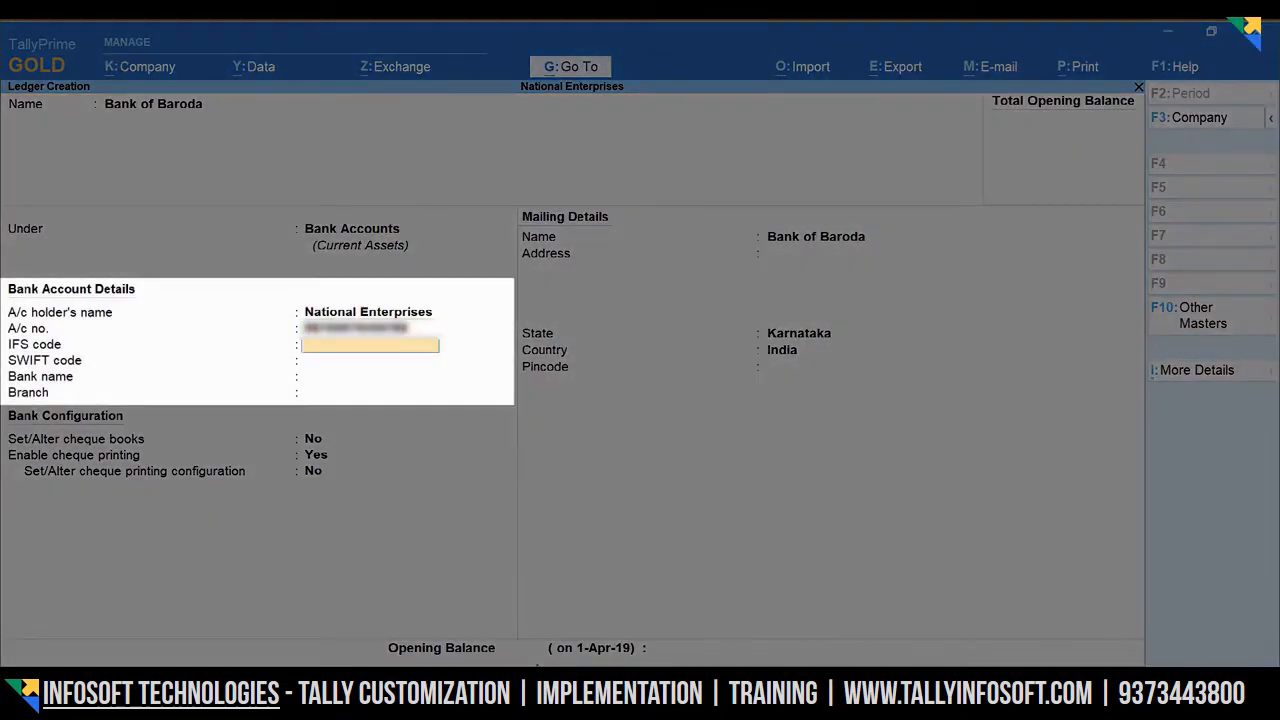
type("BARB0JAYANA")
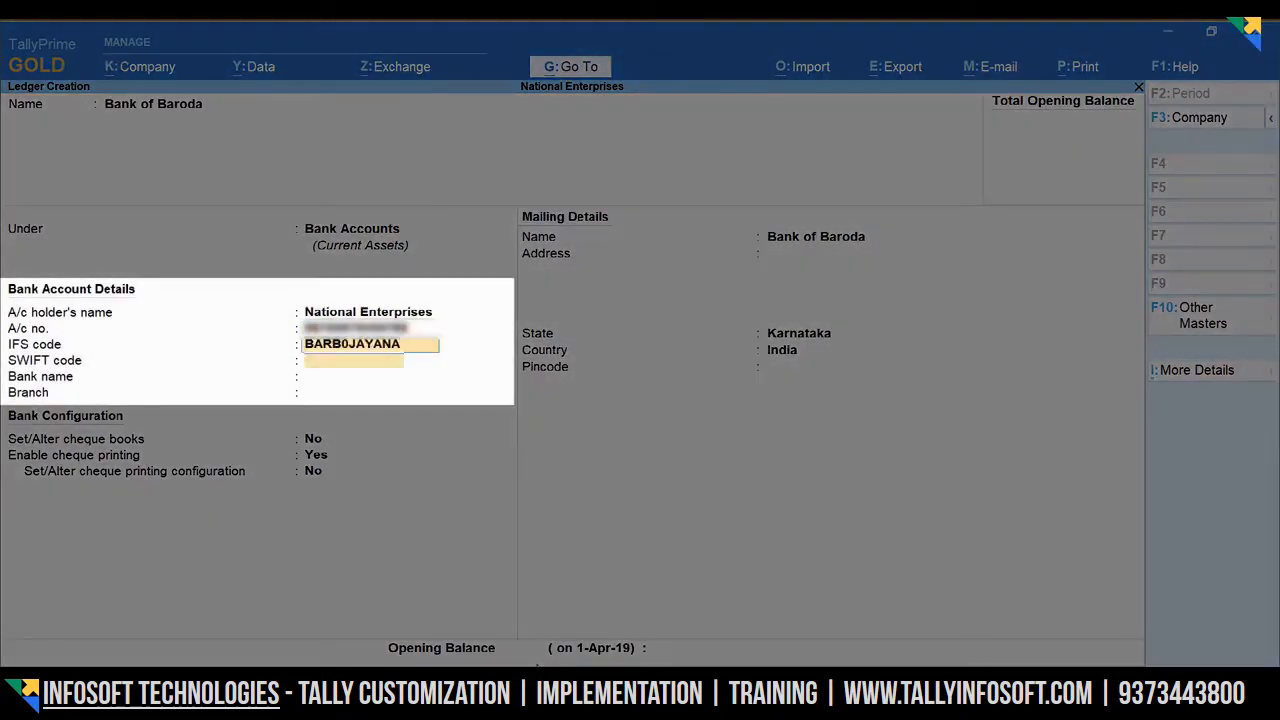
key("Return")
key("Return")
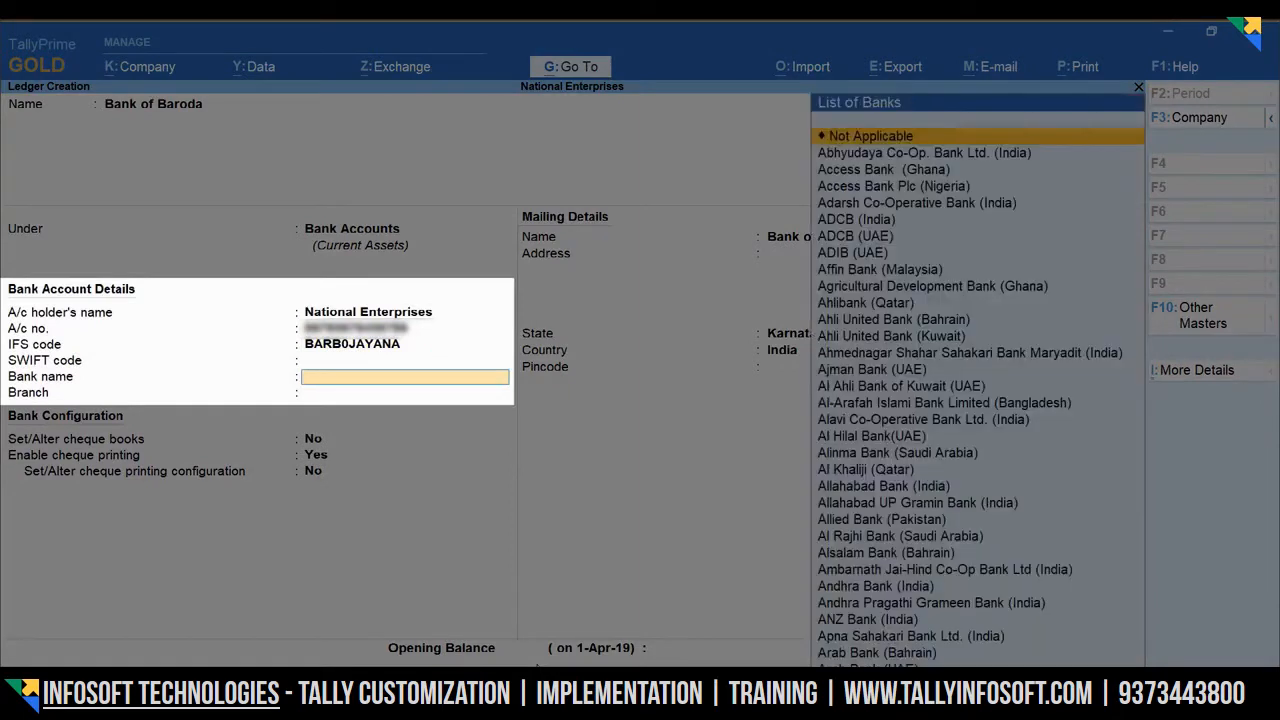
type("BANK")
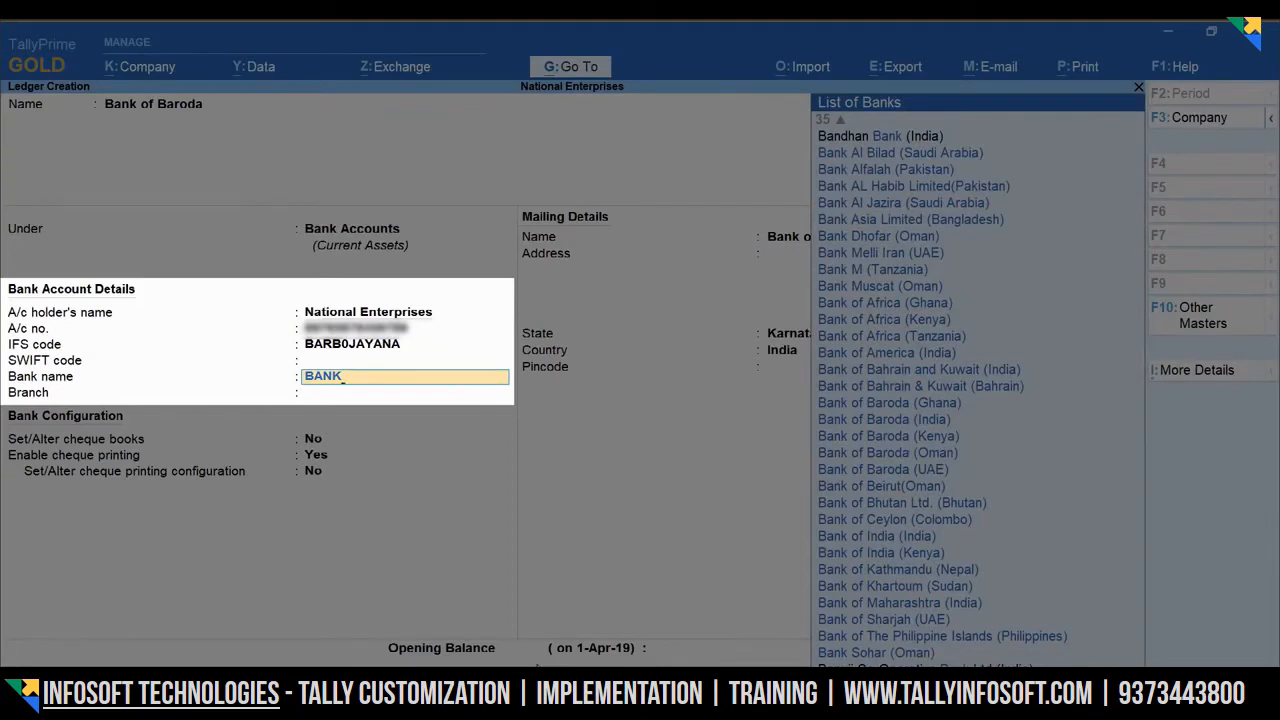
type(" OF")
key("Down")
key("Down")
key("Down")
key("Down")
key("Down")
key("Down")
key("Down")
key("Return")
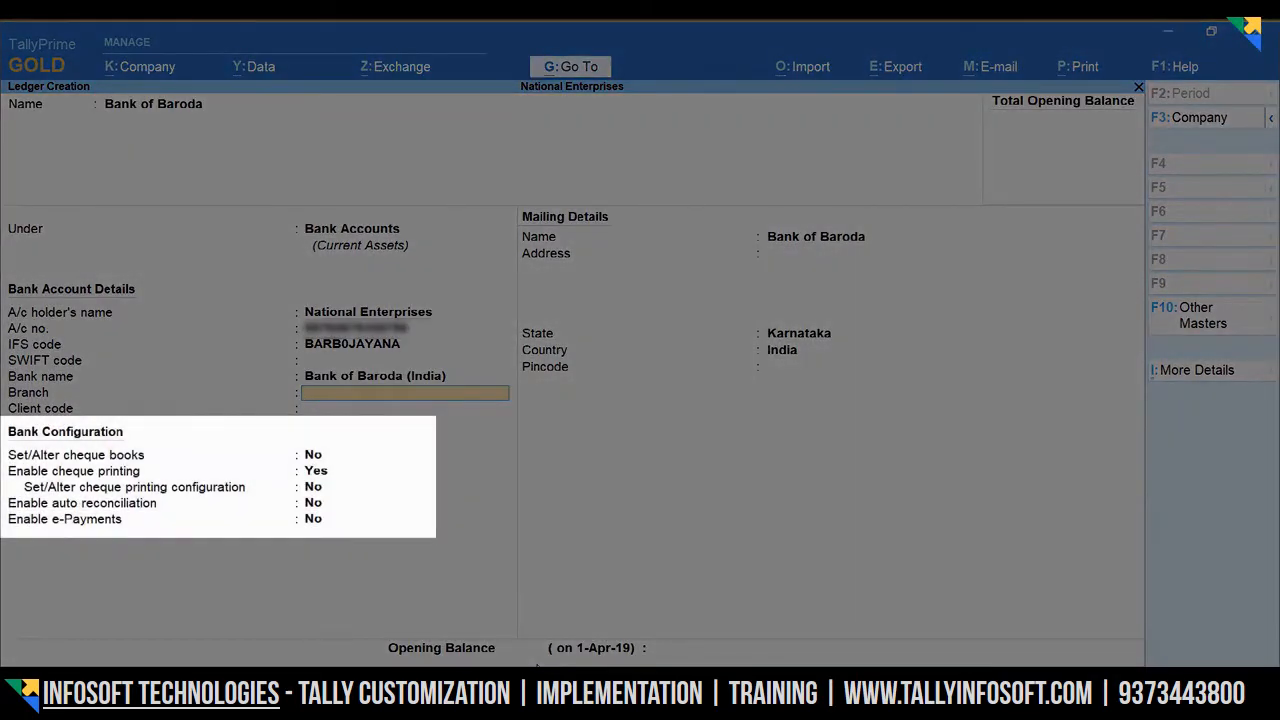
- Enter branch M G ROAD and the client code, leaving cheque settings unchanged
type("M")
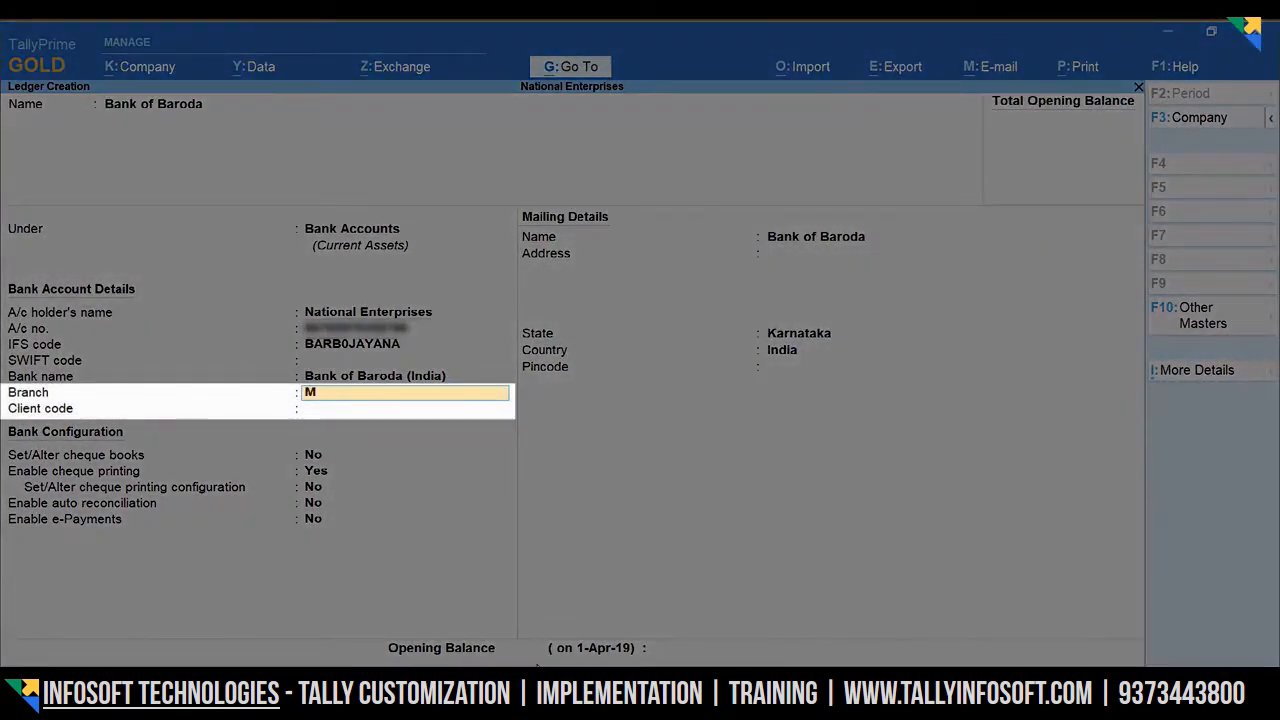
type(" G ROAD")
key("Return")
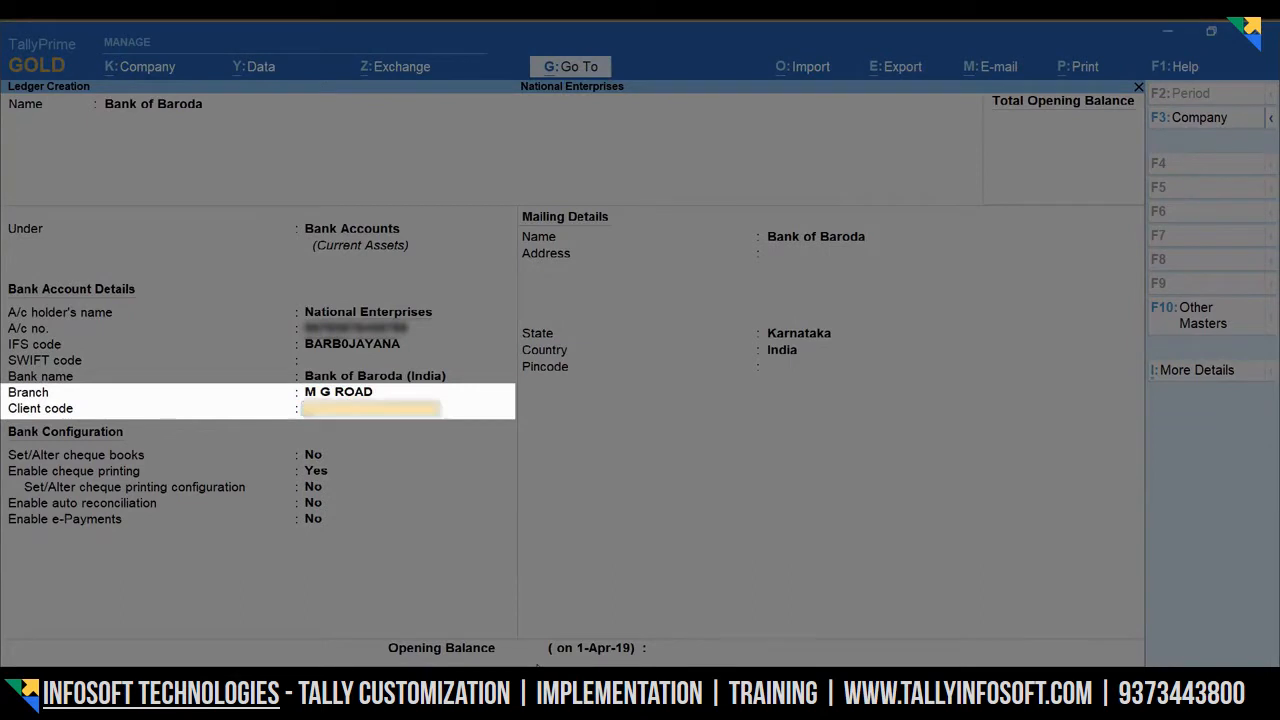
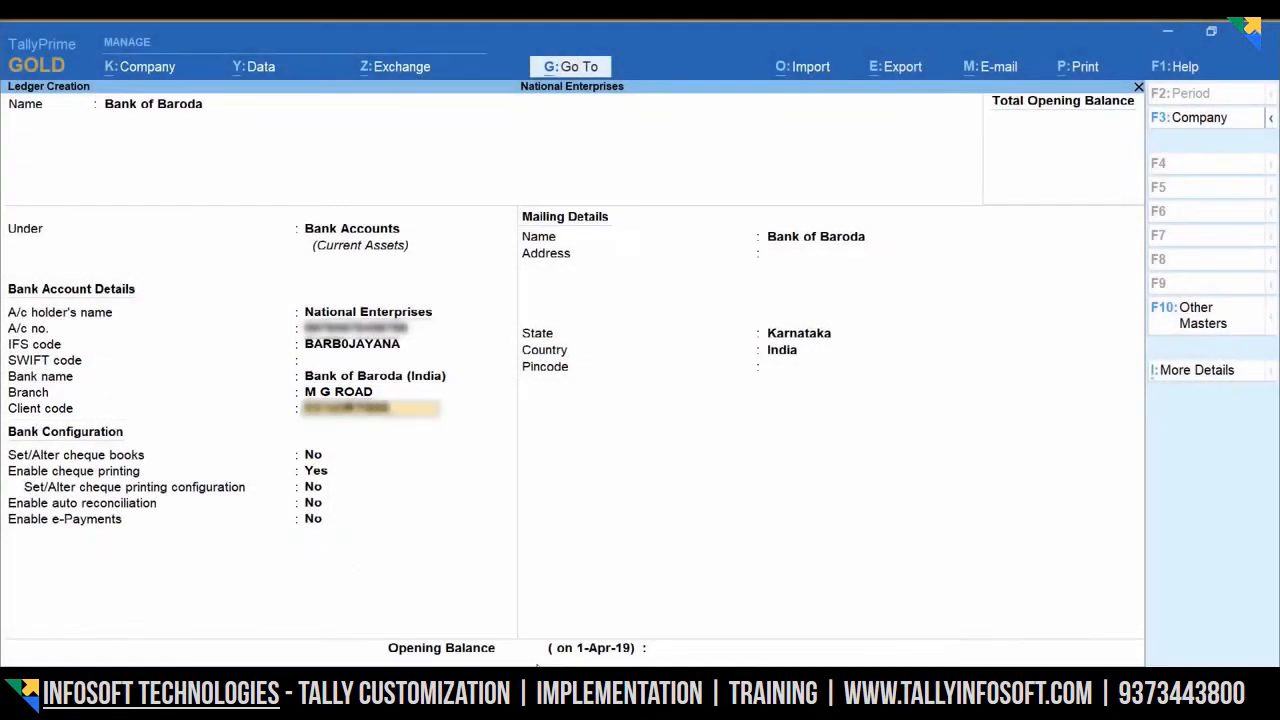
key("Return")
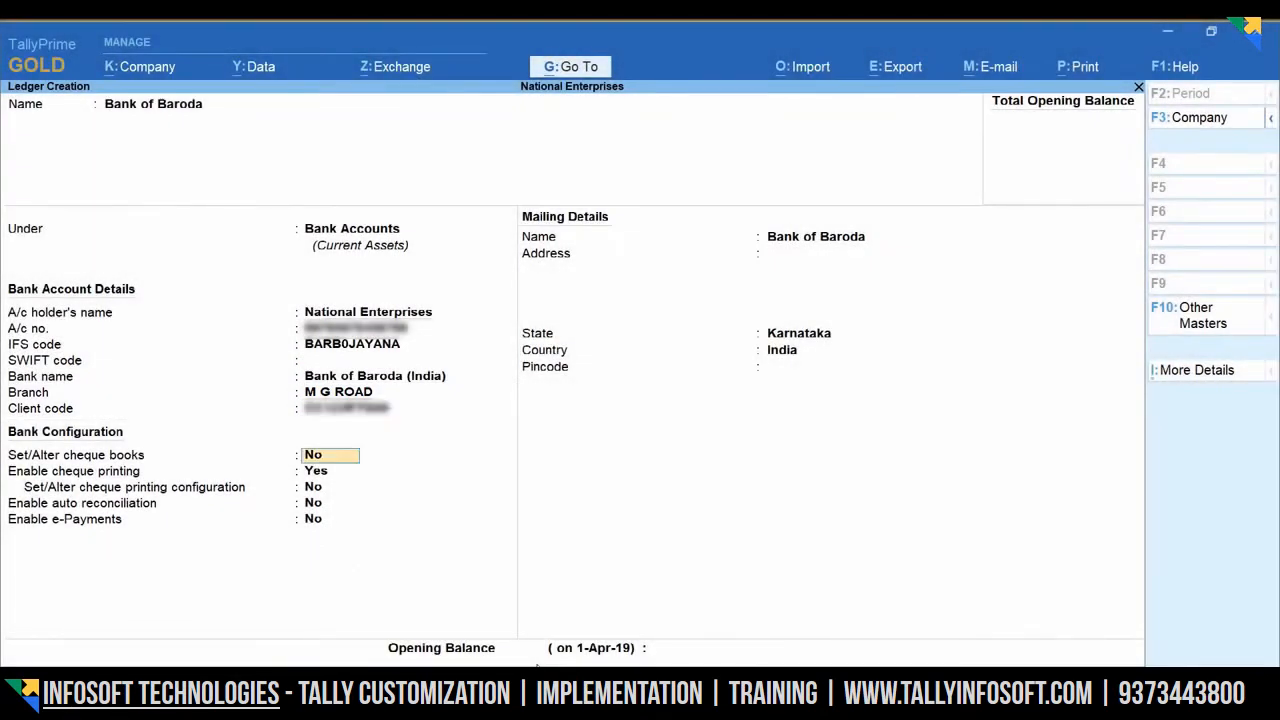
key("Return")
key("Return")
key("Return")
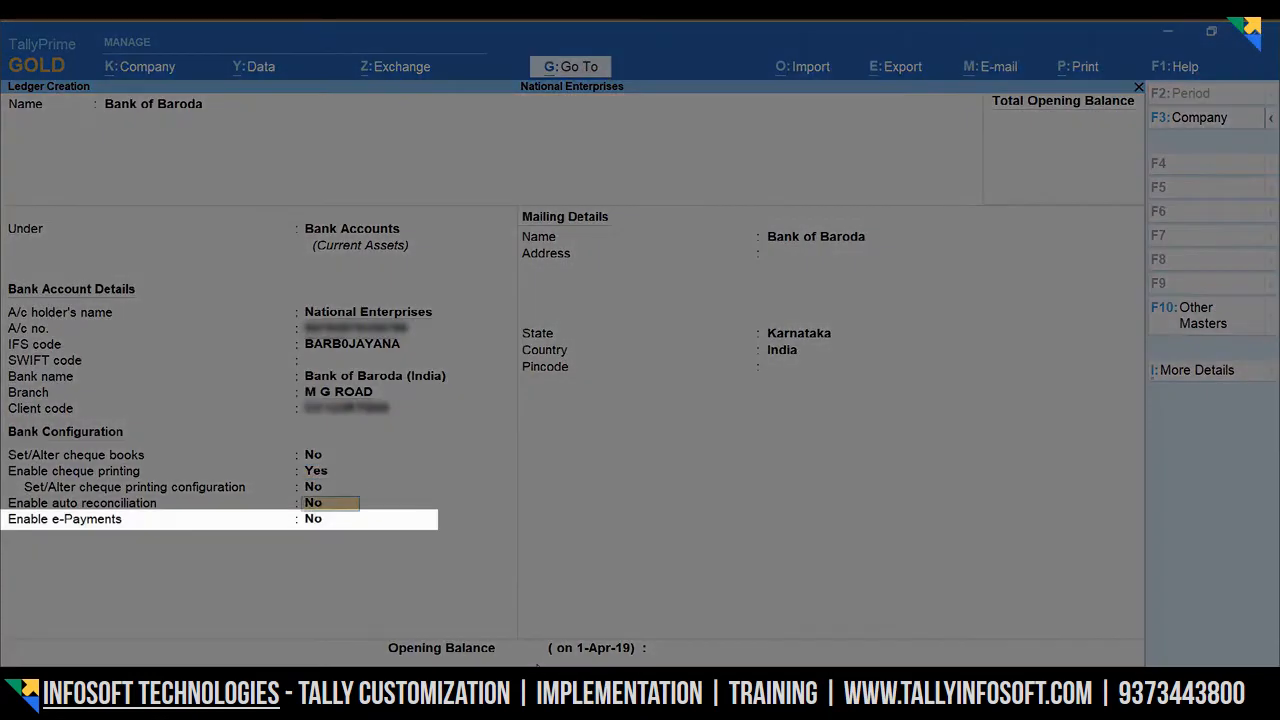
key("Return")
- Enable e-Payments, dismiss the TallyHelp bank-contact prompt, and bring up the e-Payment configuration
type("Y")
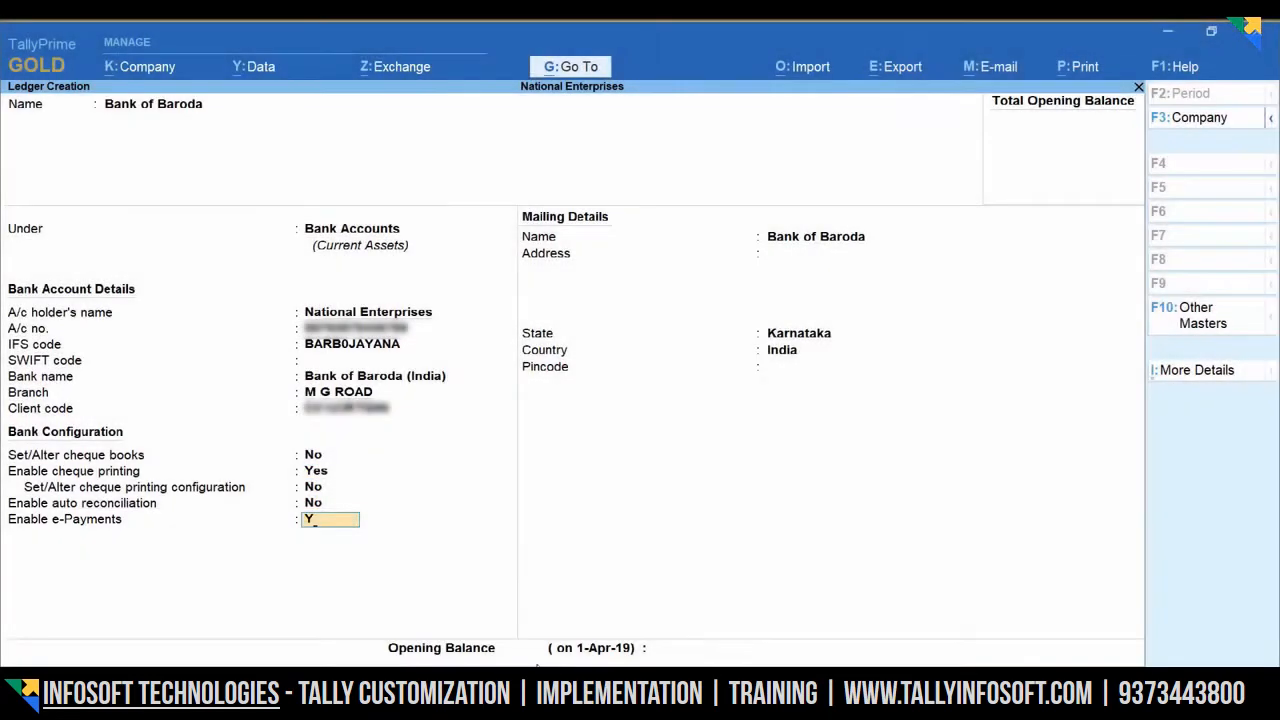
key("Return")
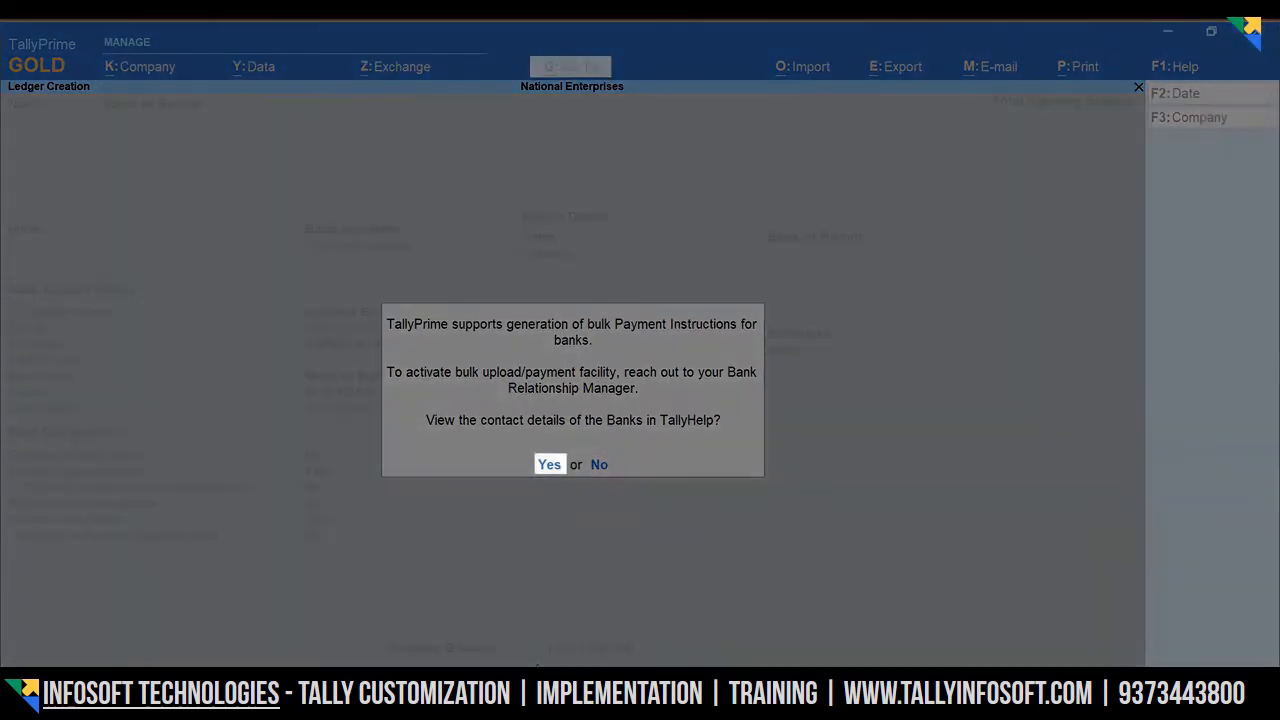
key("Return")
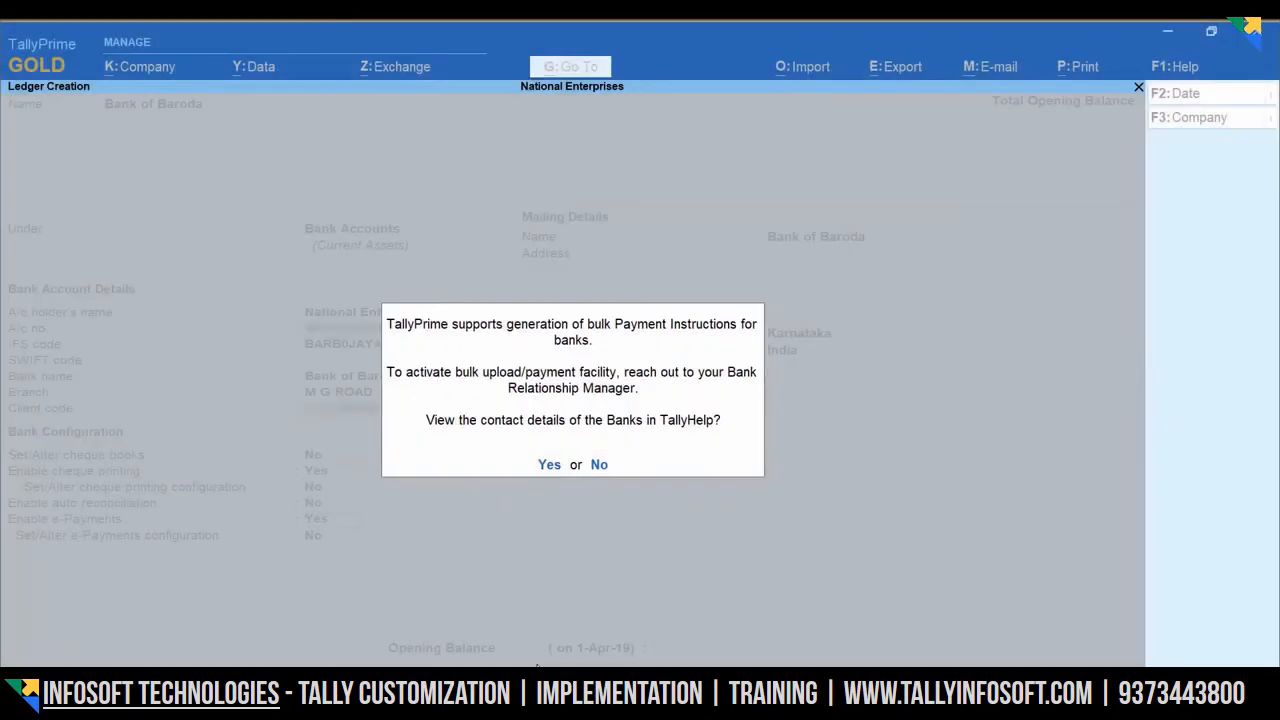
key("Return")
type("YES")
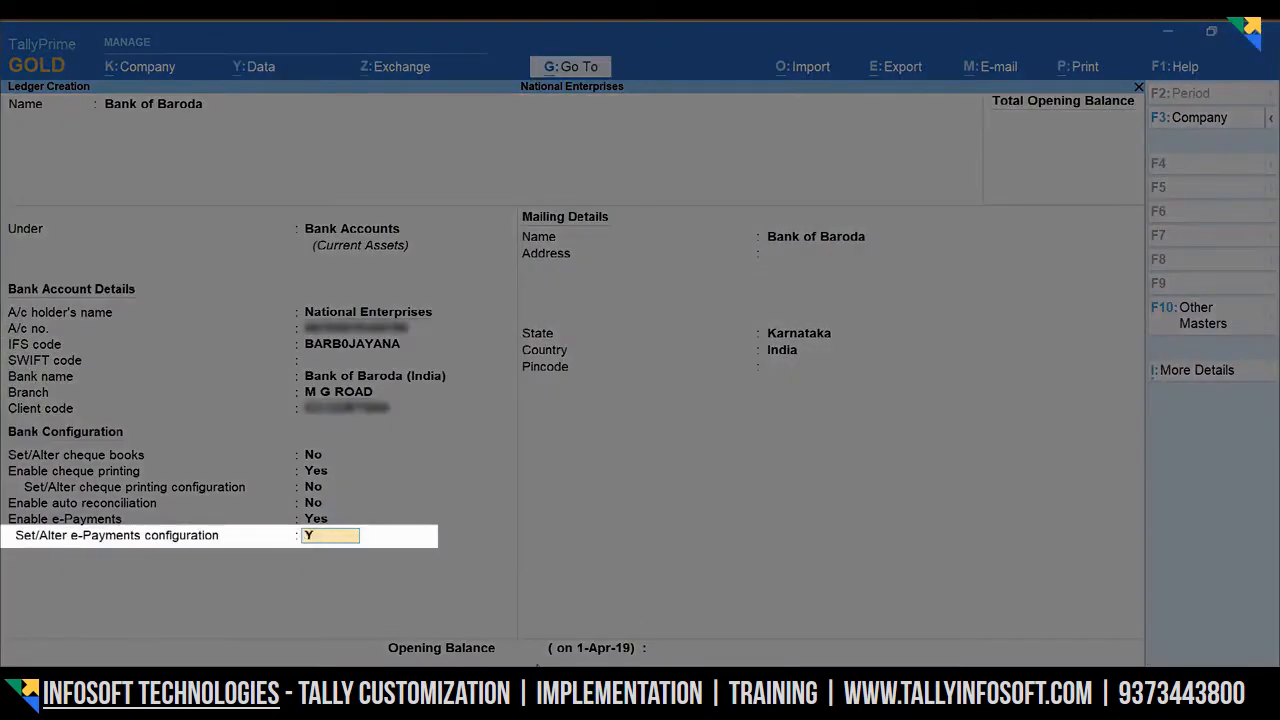
key("Return")
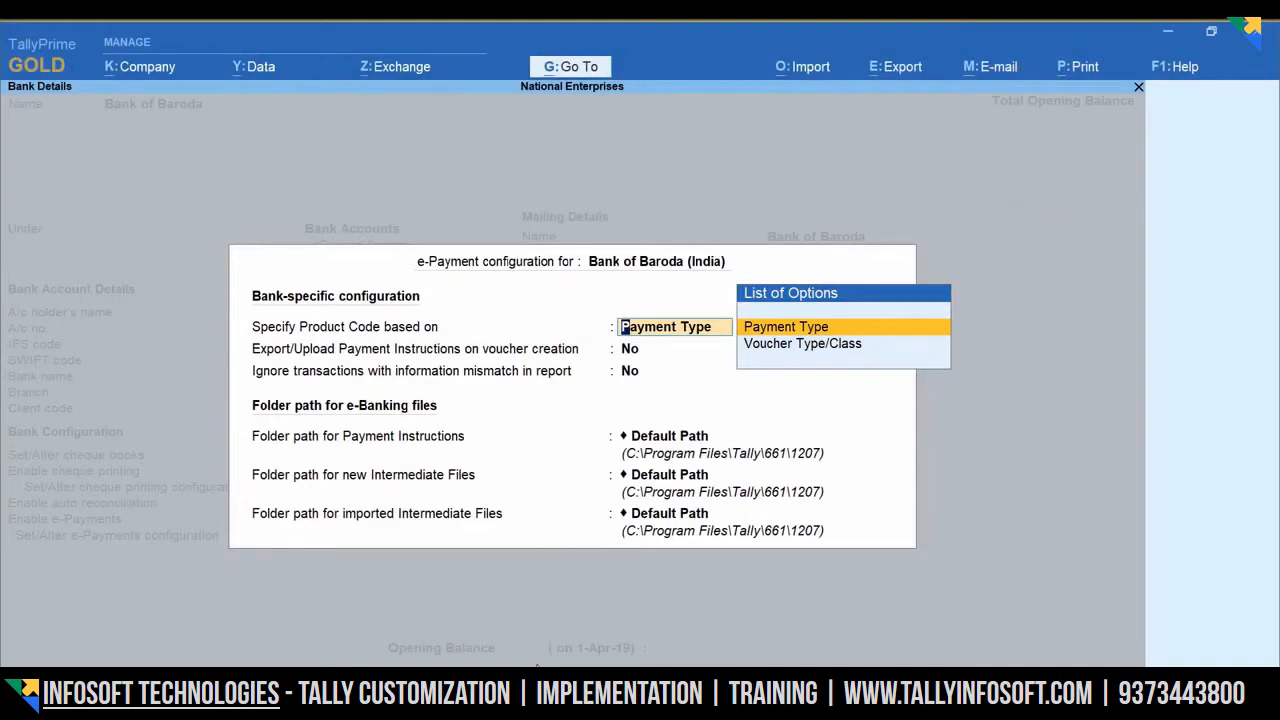
- Base product codes on Payment Type with CC123BTC for All Payments, keeping export on voucher creation off
key("Return")
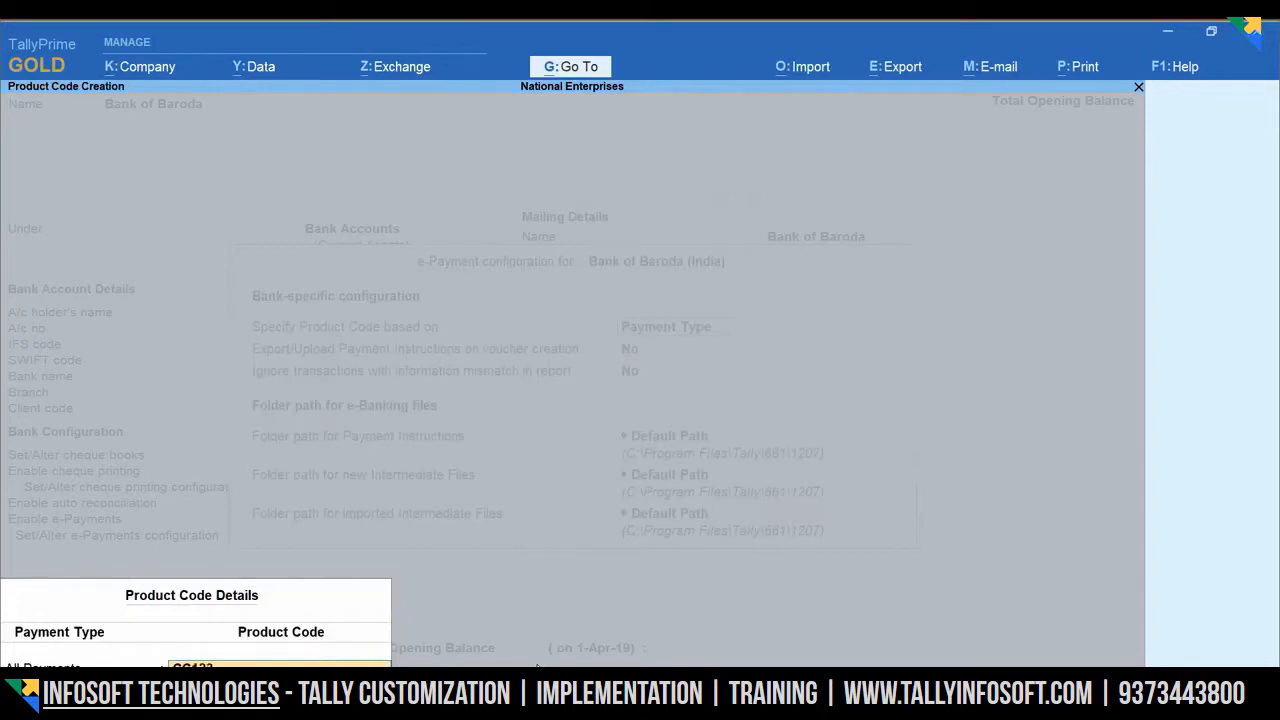
type("CC123BTC80")
key("Return")
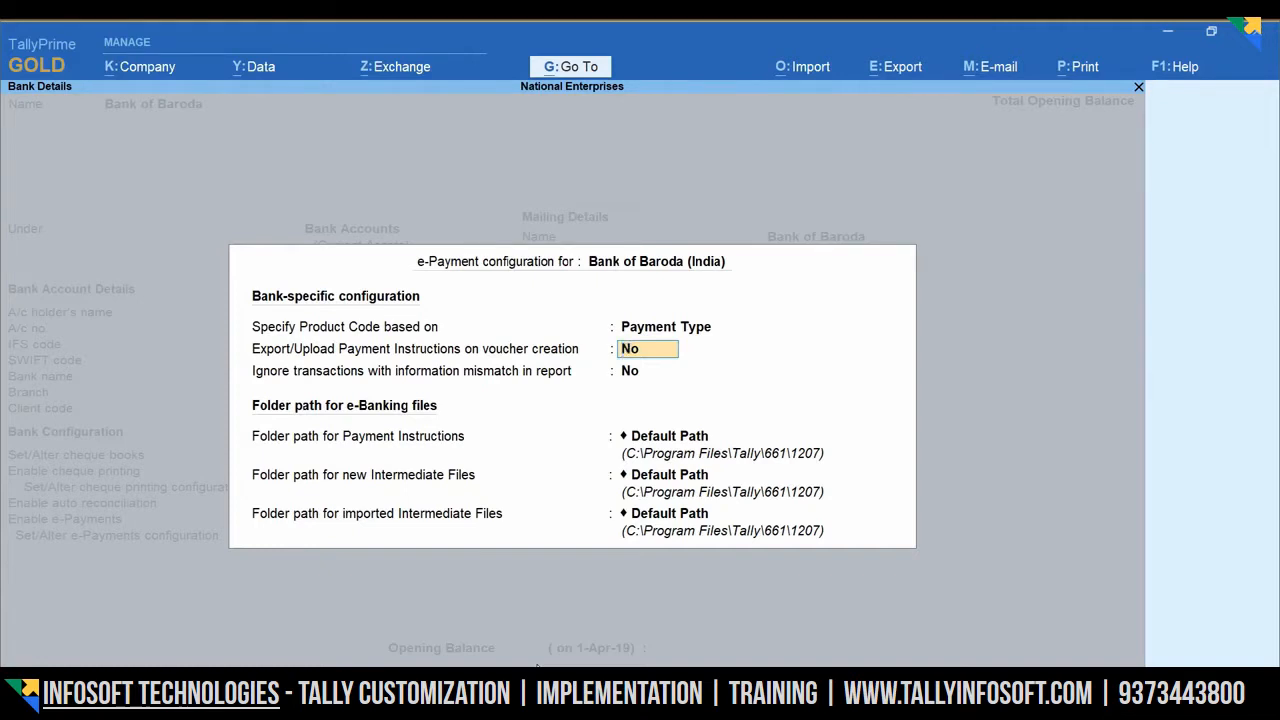
key("Return")
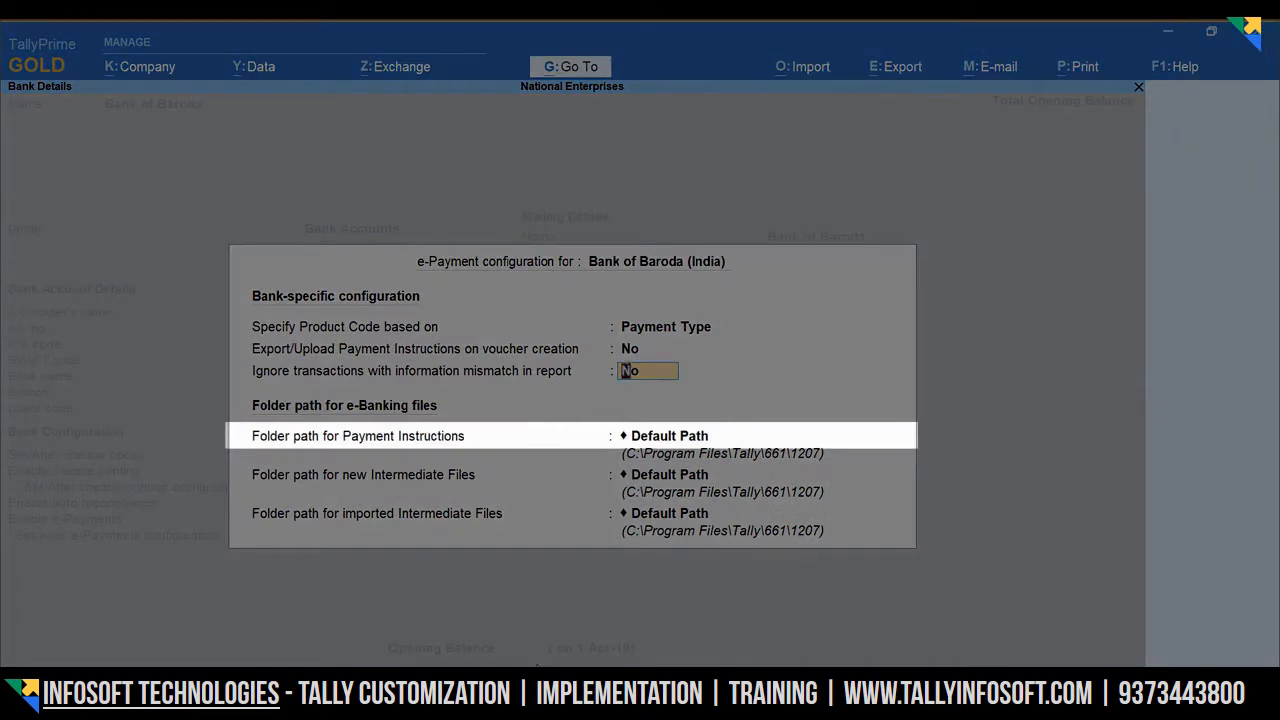
- Keep ignoring mismatched transactions off and set the payment instructions folder to D:\e-payment-files
key("Return")
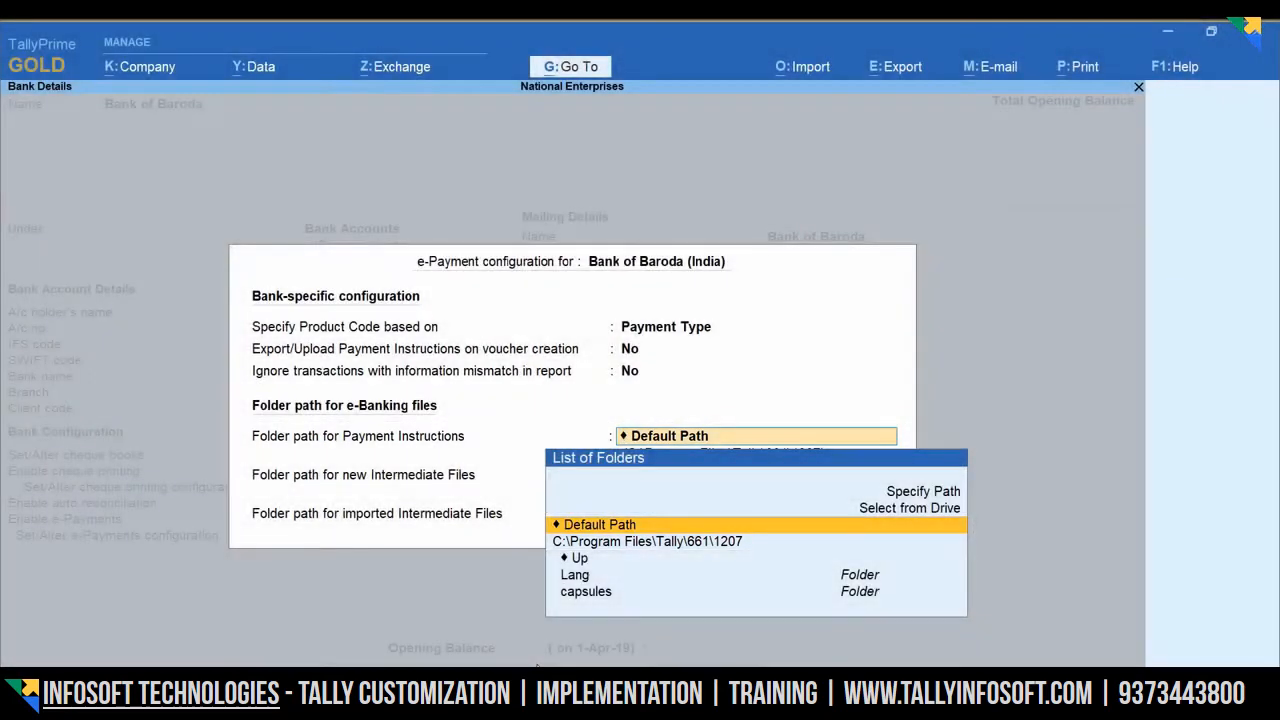
key("Up")
key("Up")
key("Return")
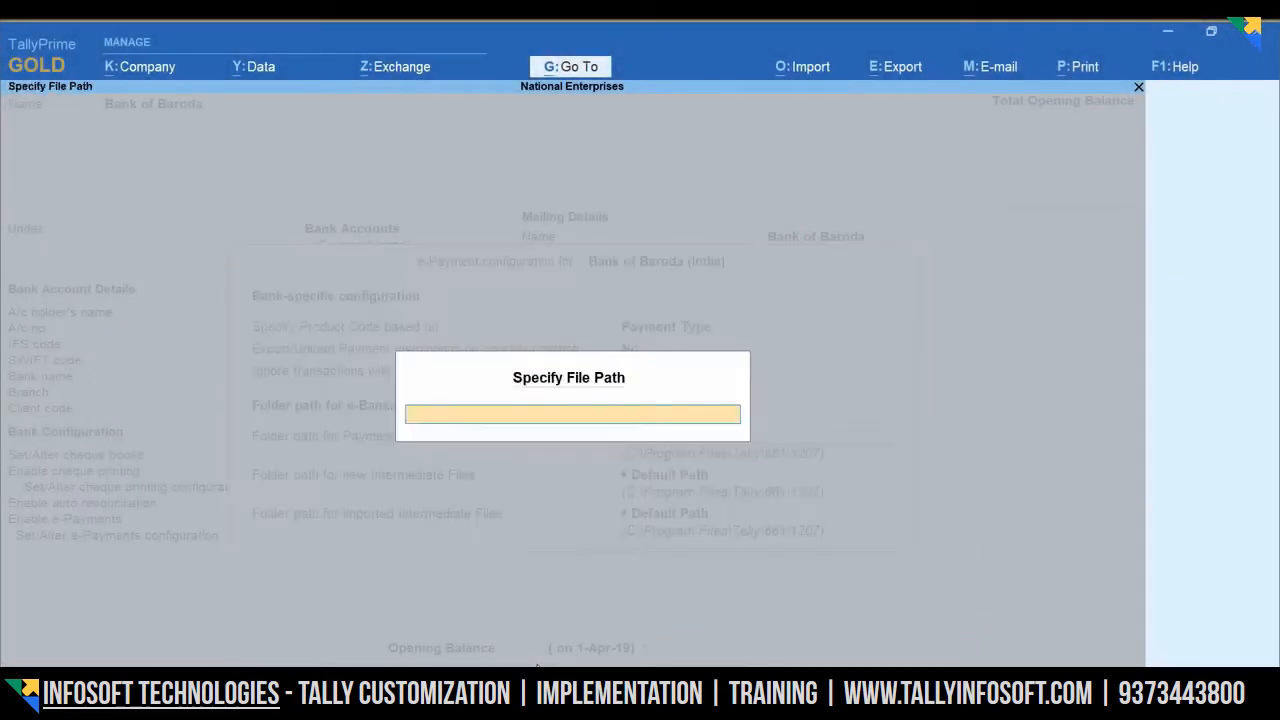
key("ctrl+alt+v")
key("Return")
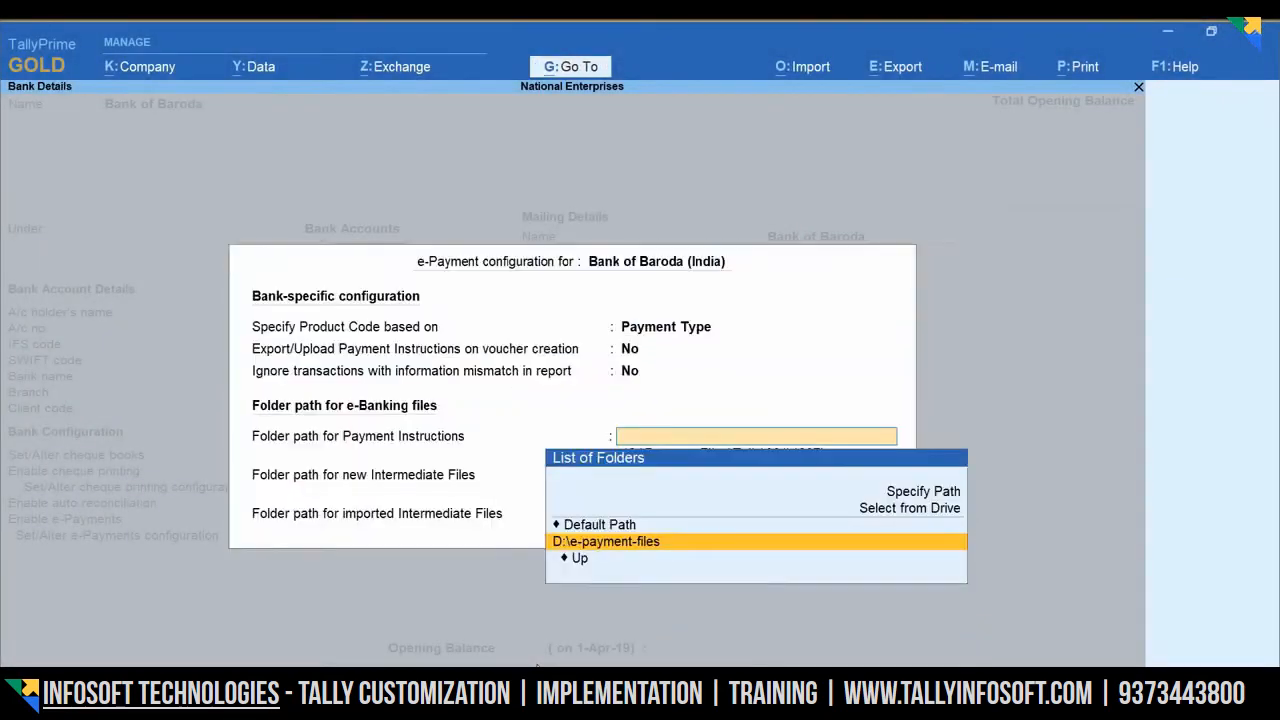
key("Return")
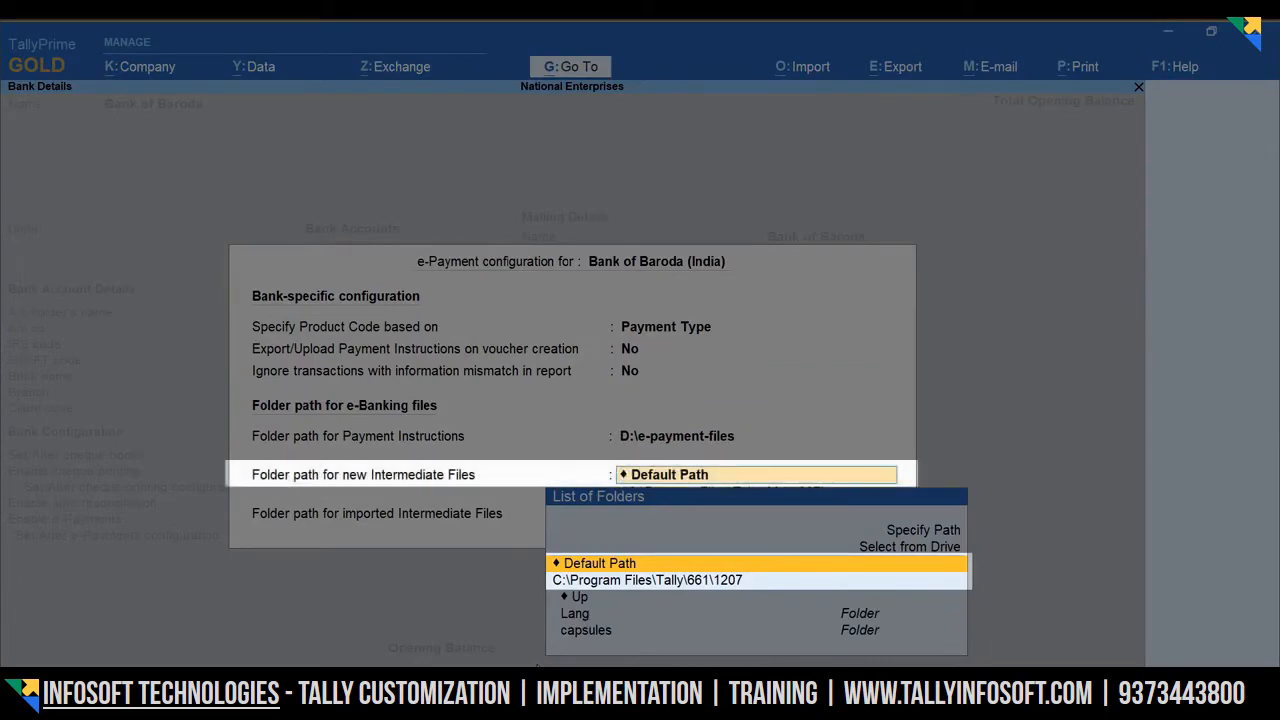
- Point new and imported intermediate file folders to D:\e-payment-files and finish the ledger with state Karnataka
key("Up")
key("Up")
key("Return")
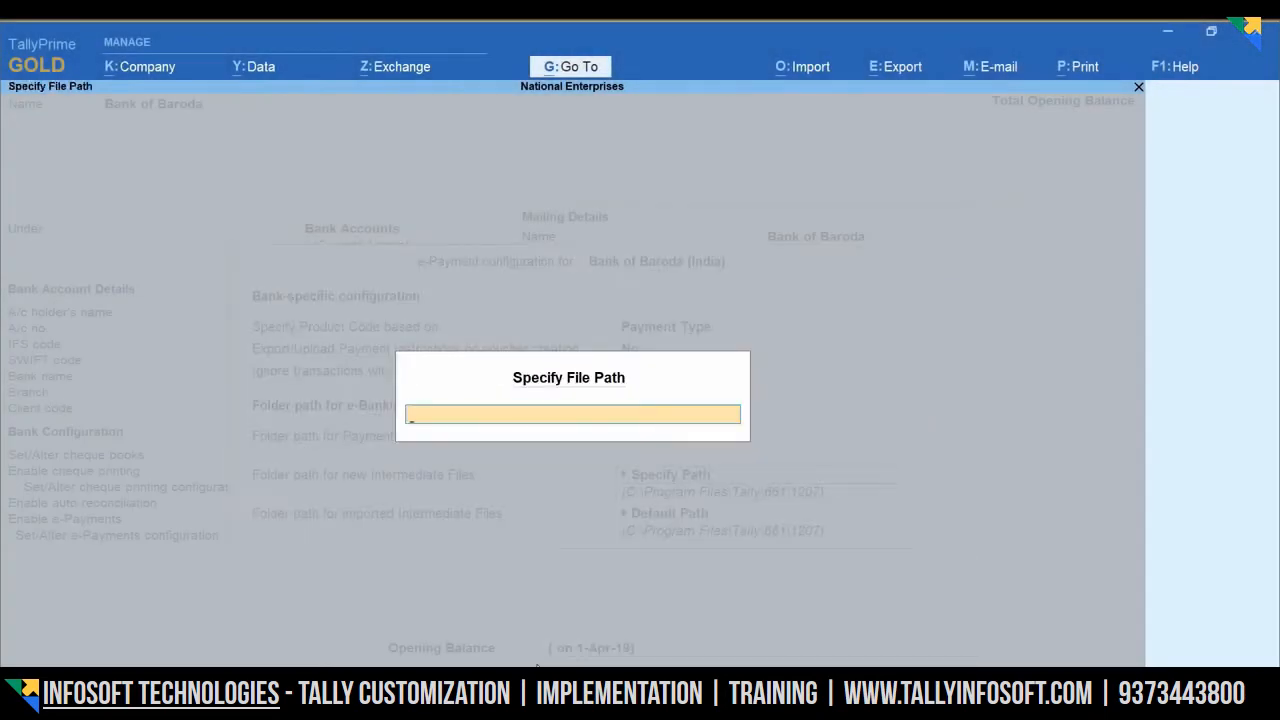
key("ctrl+alt+v")
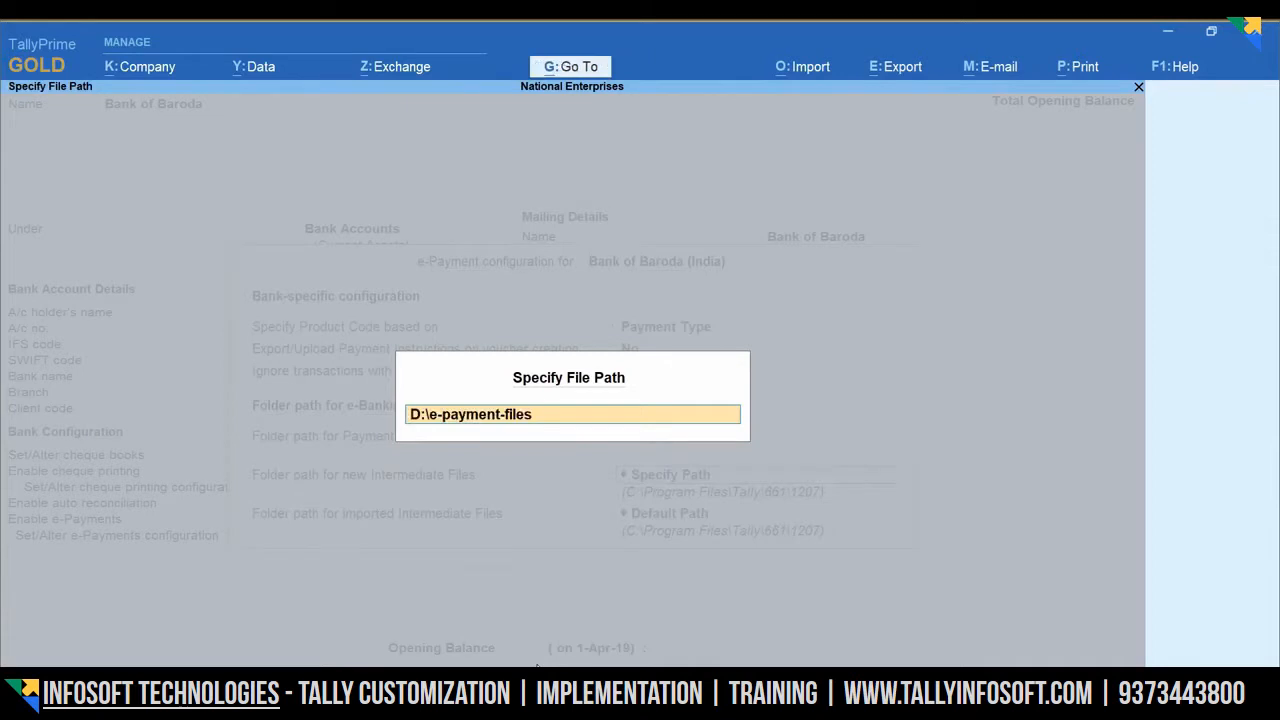
key("Return")
key("Return")
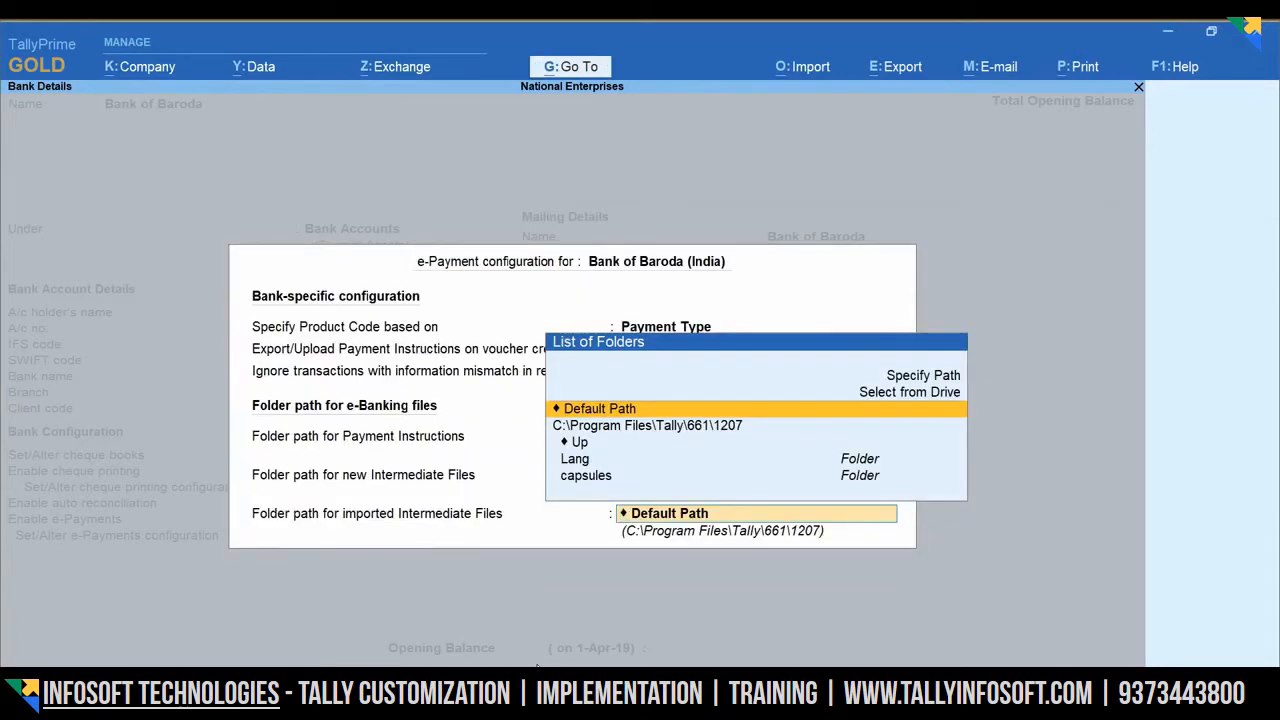
key("Up")
key("Up")
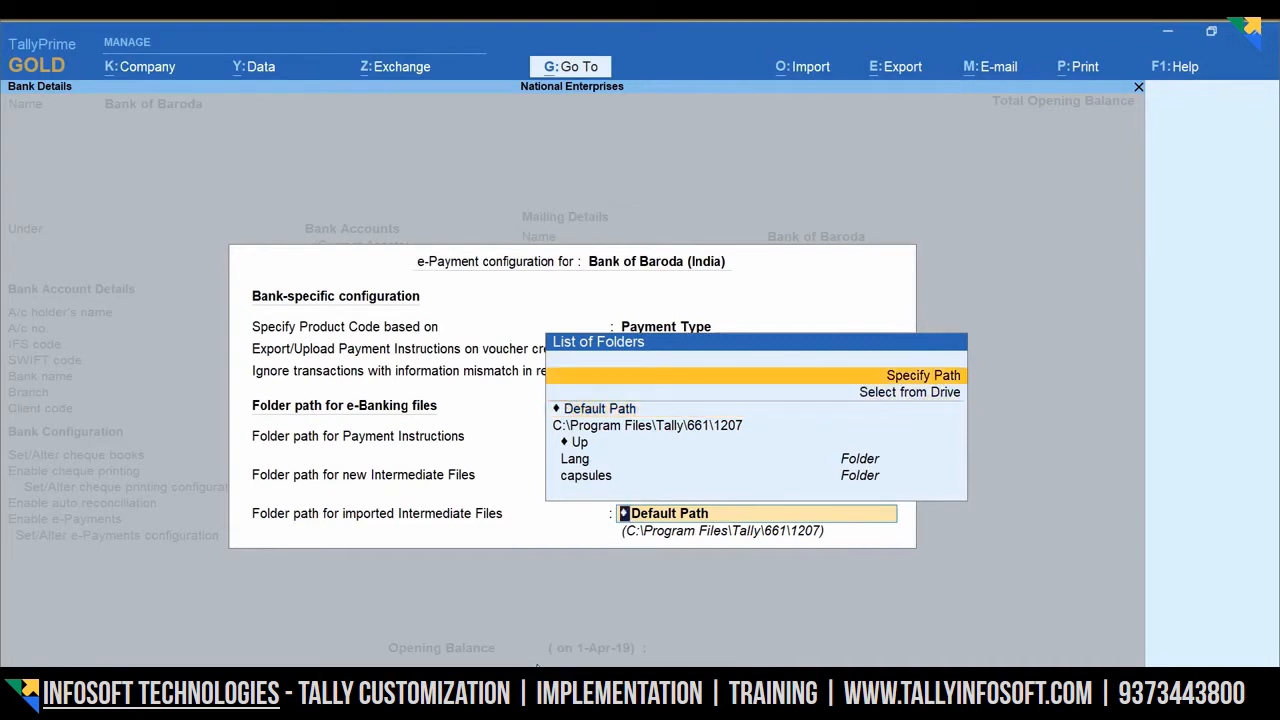
key("Return")
type("D:\\e-payment-files")
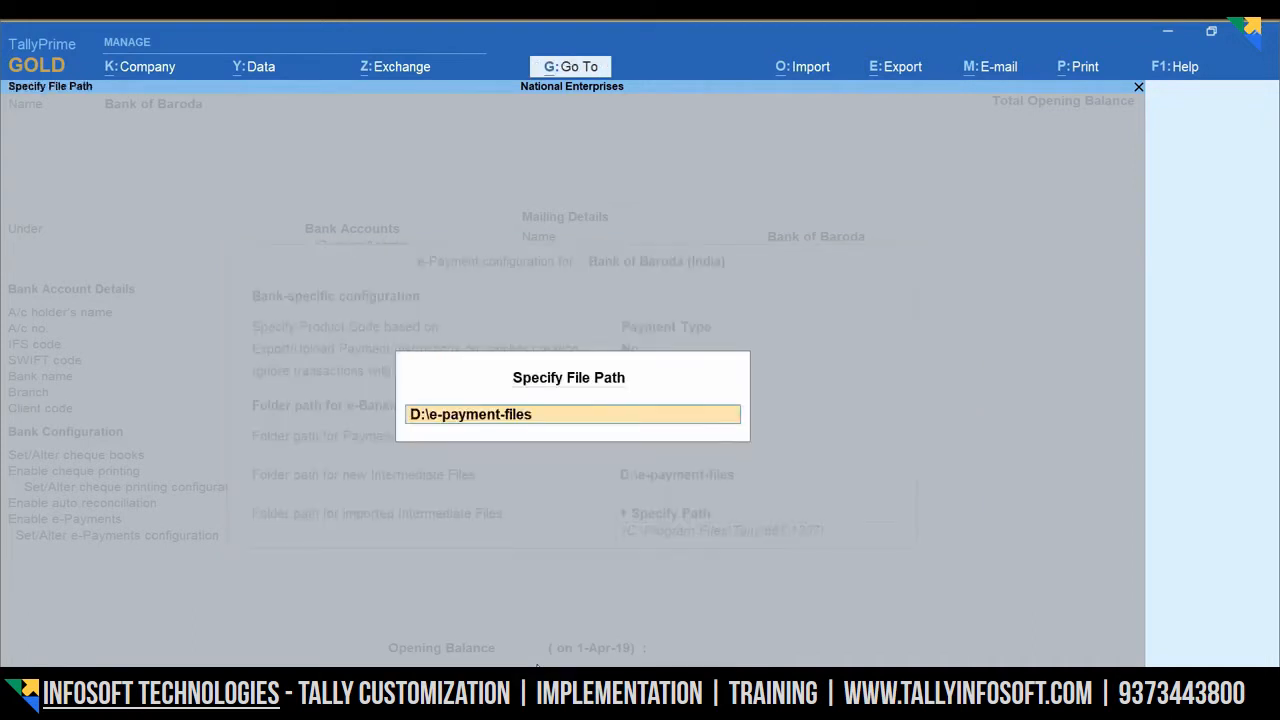
key("Return")
key("Return")
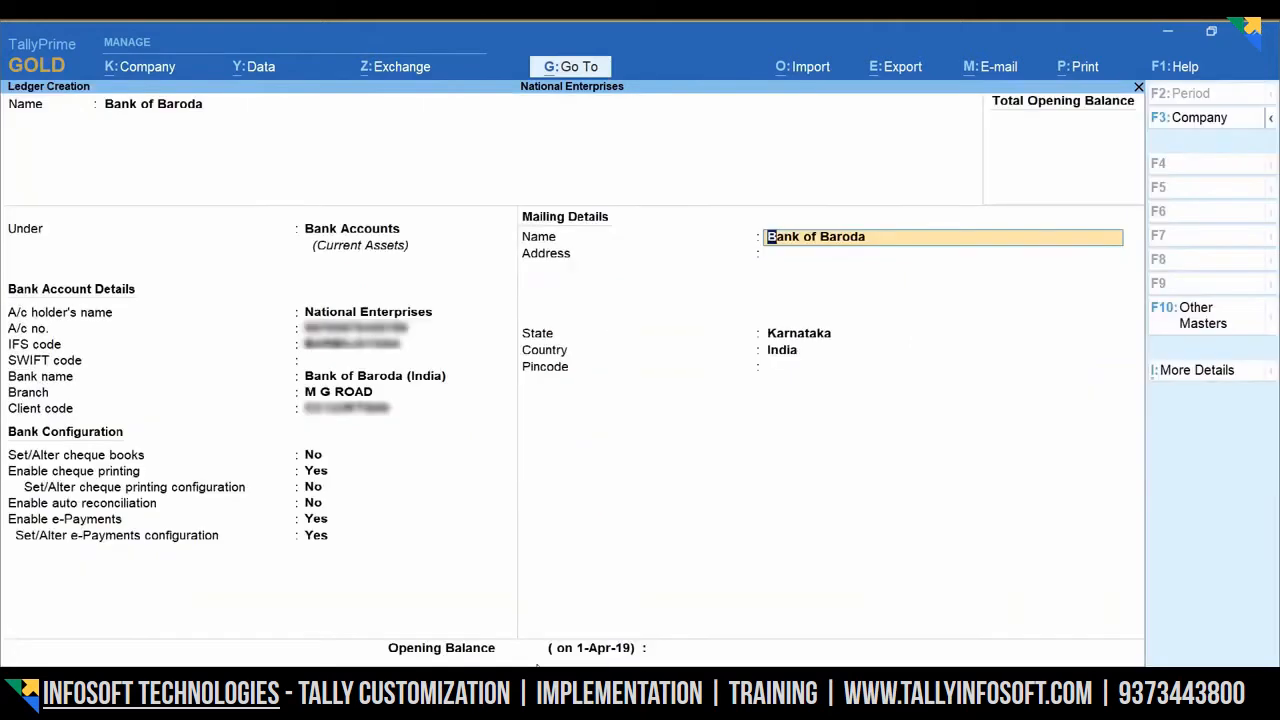
key("Return")
key("Return")
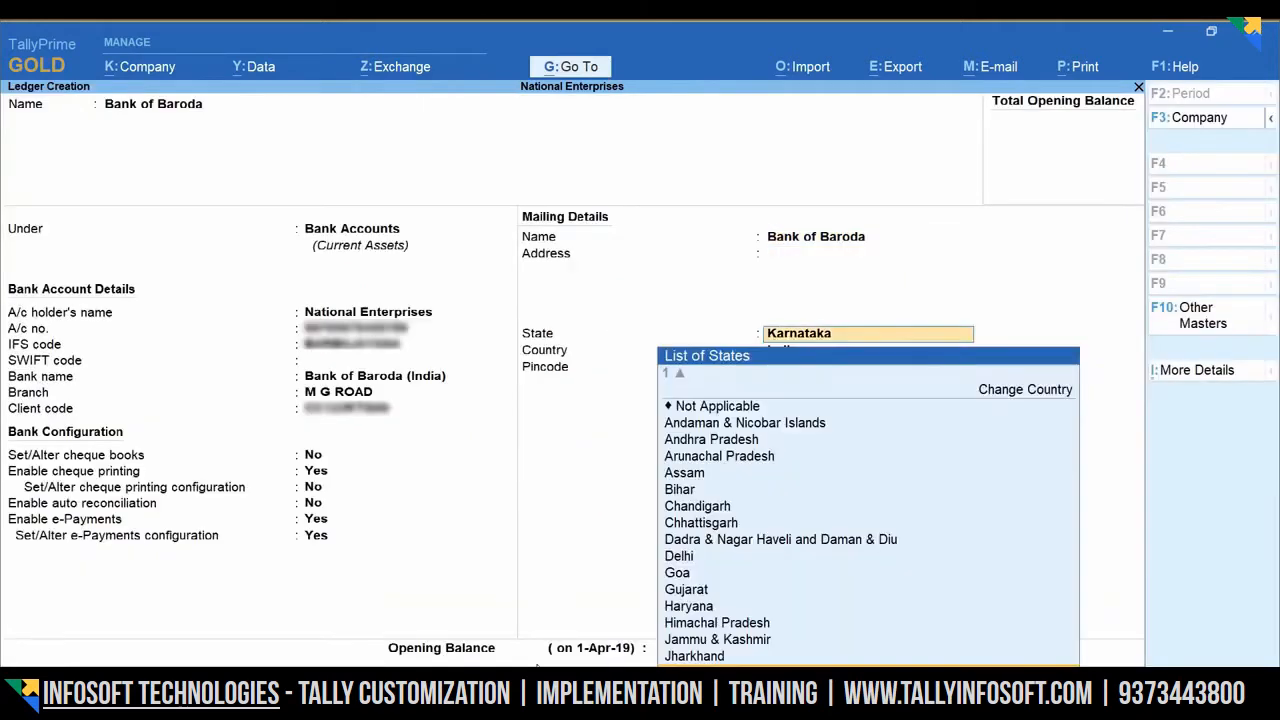
key("Return")
key("Return")
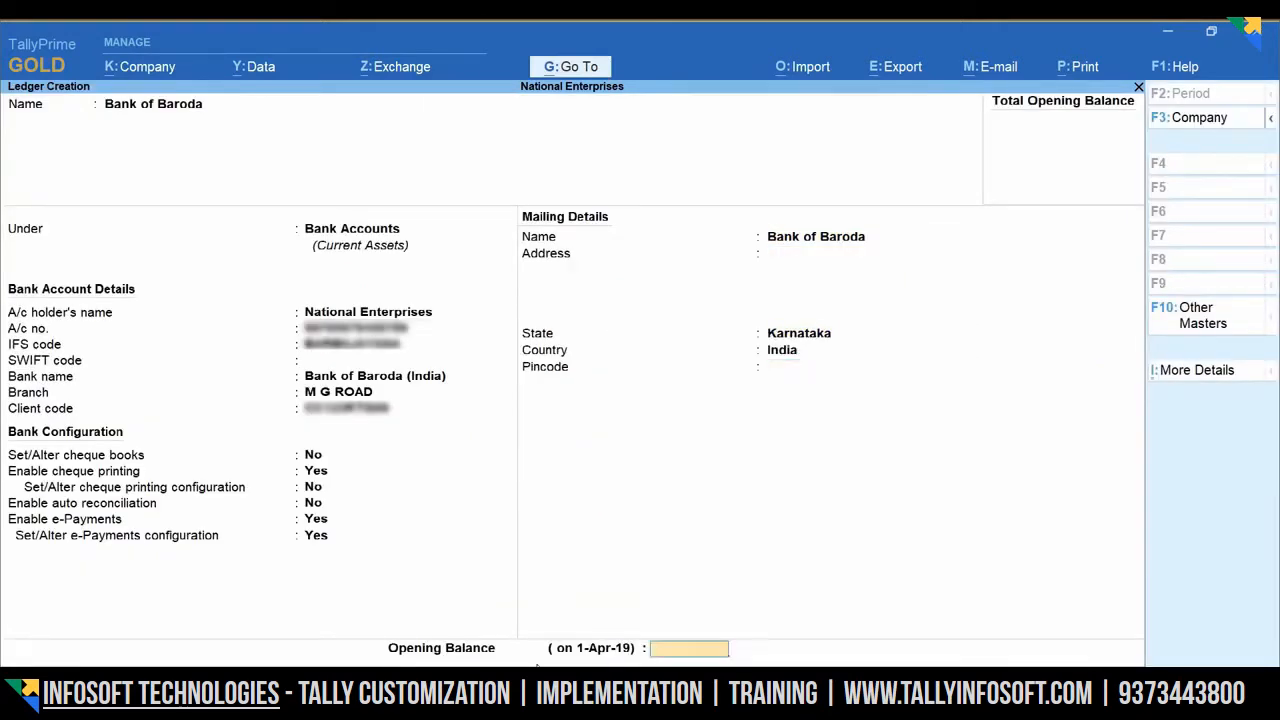
key("Return")
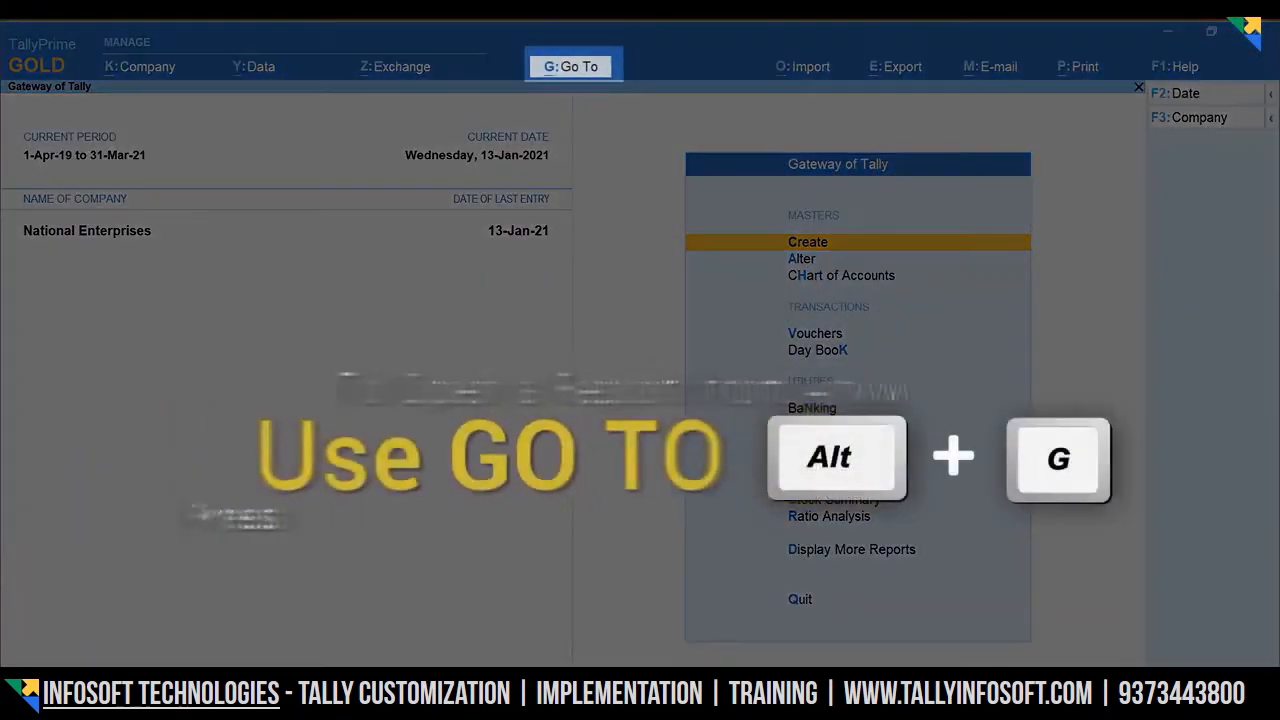
- Start creating a new ledger from Alt+G Create Master
key("alt+g")
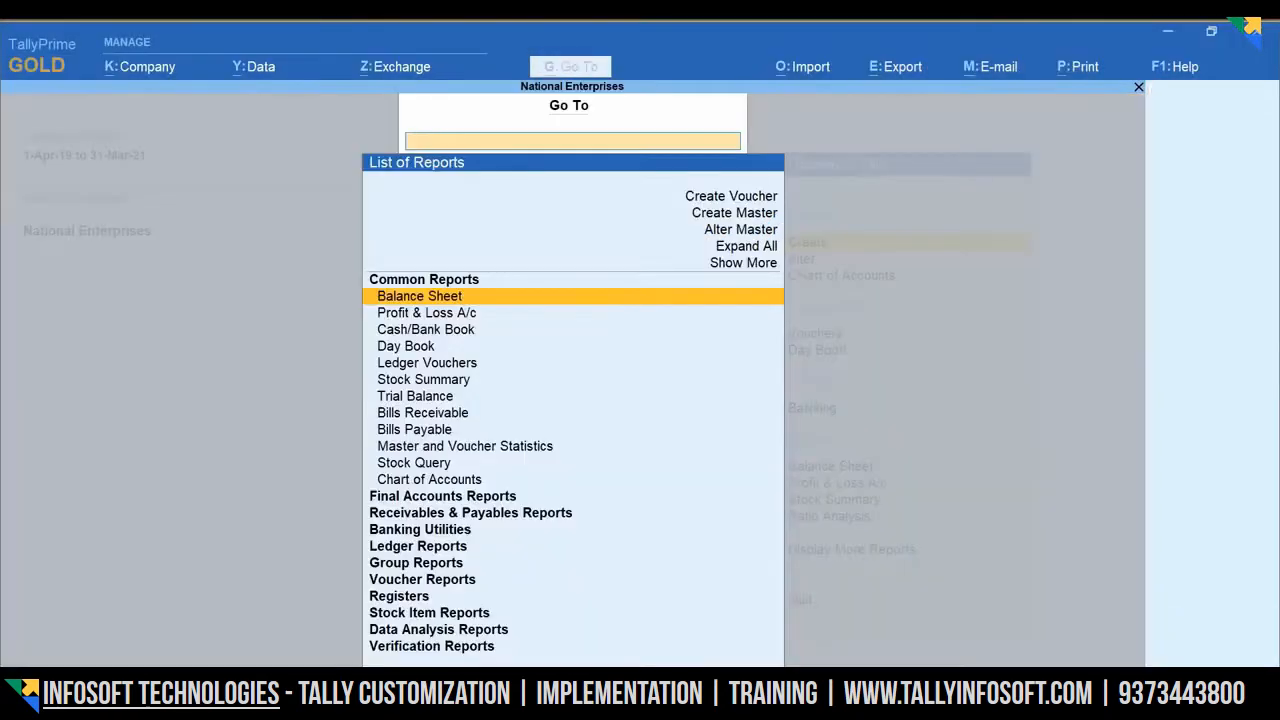
key("Up")
key("Up")
key("Up")
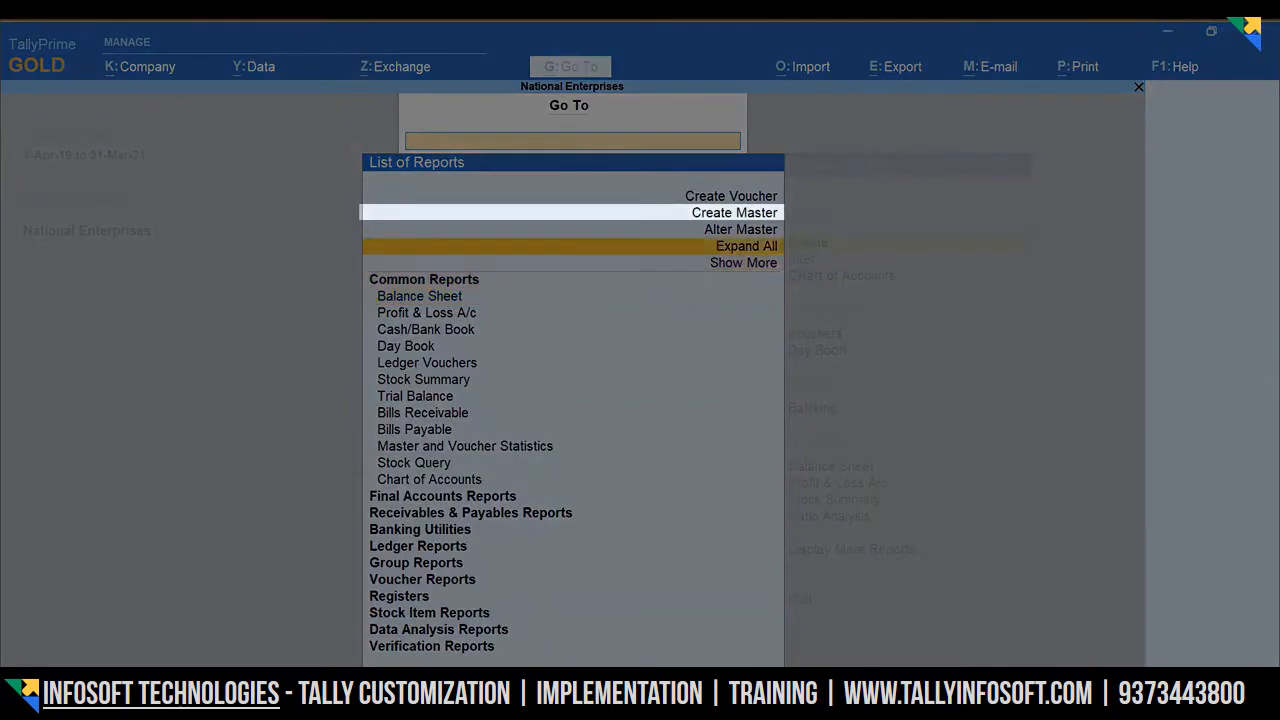
key("Up")
key("Return")
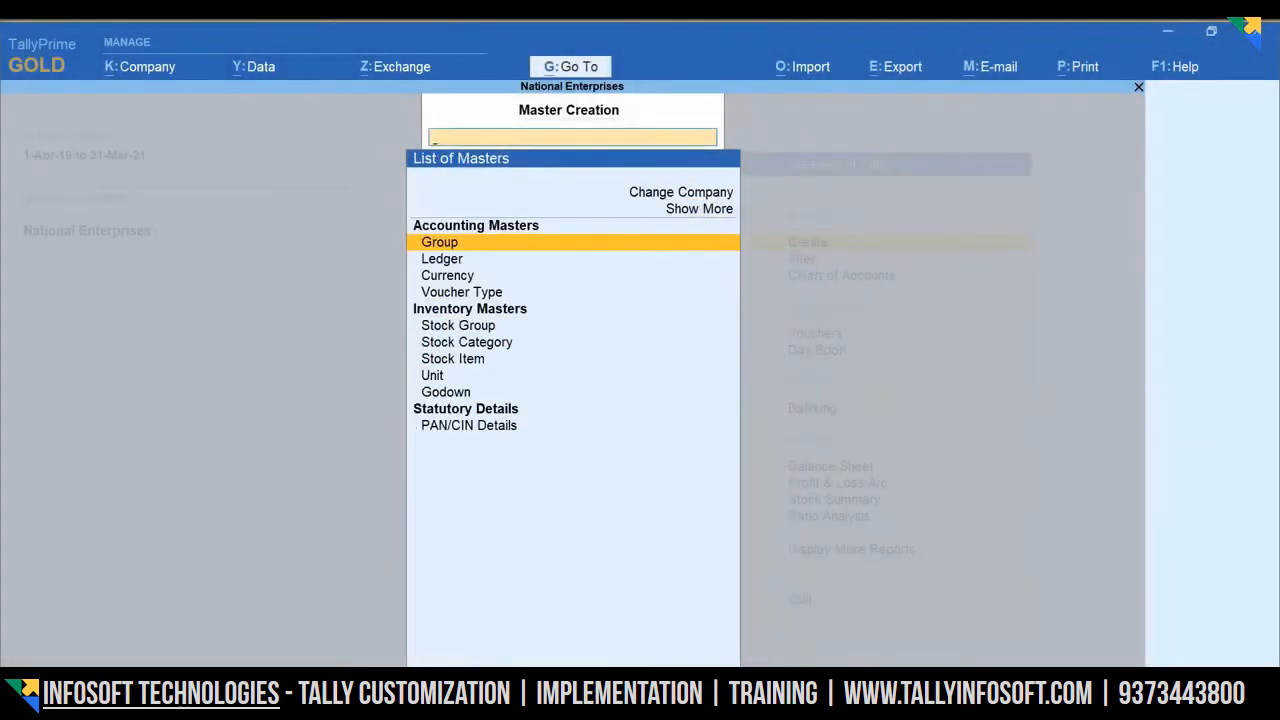
key("Down")
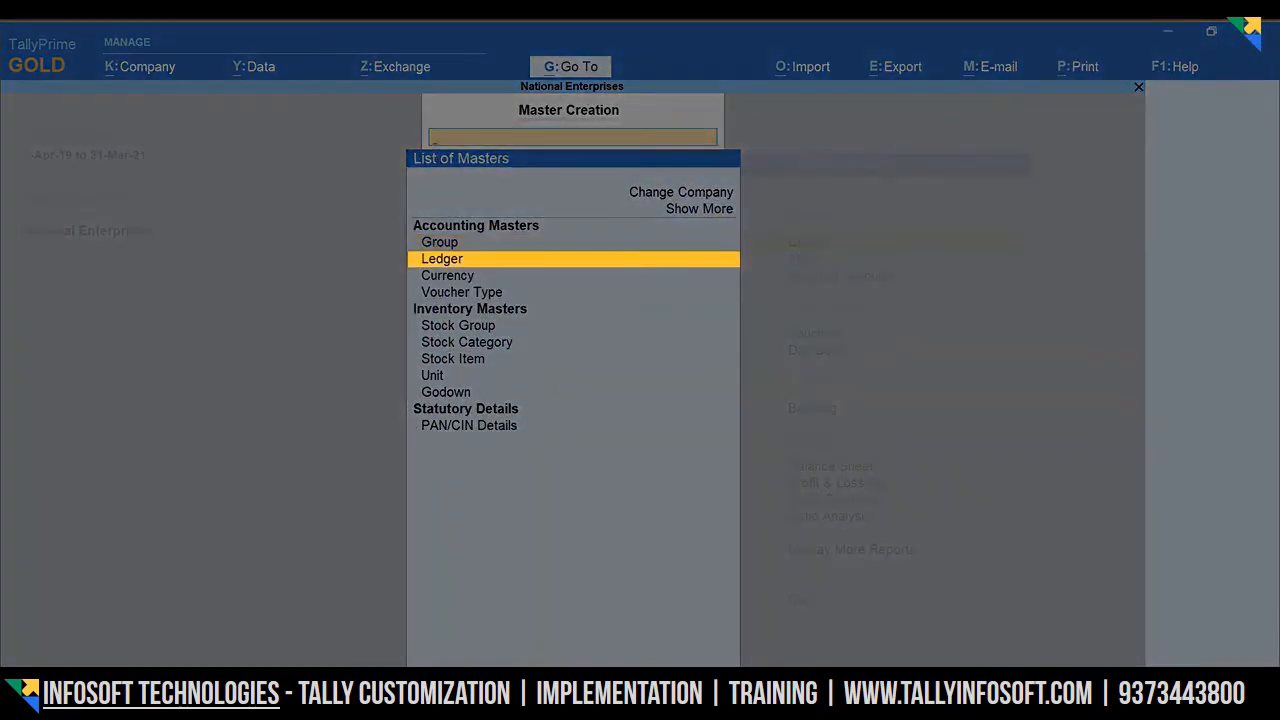
key("Return")
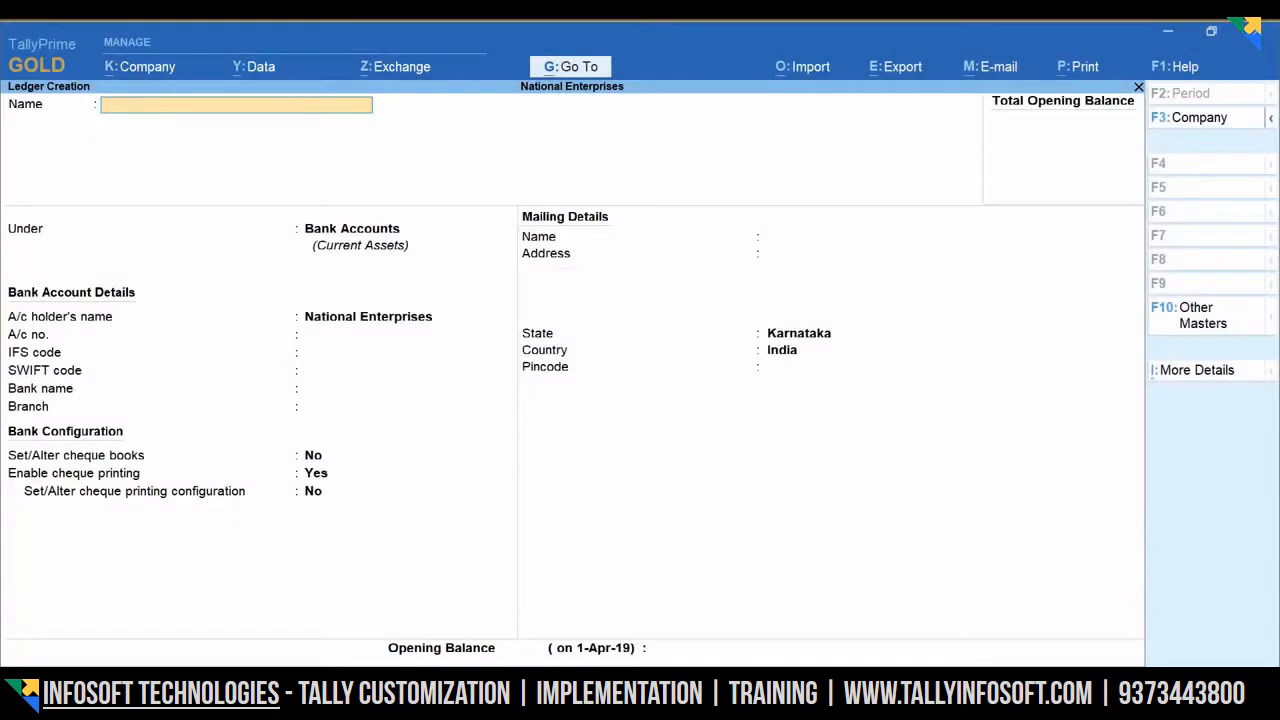
- Name the ledger Hindustan Suppliers, place it under Sundry Creditors, and turn on bank details
type("Hindusta")
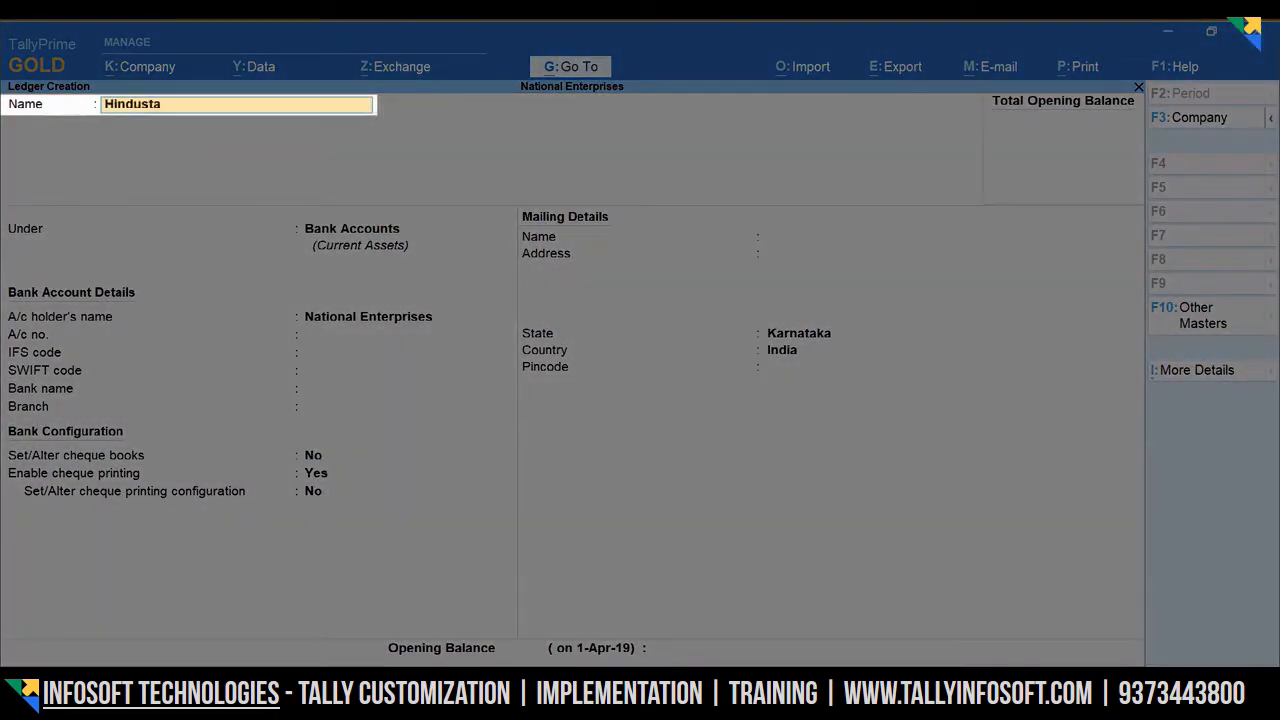
type("n Suppliers")
key("Return")
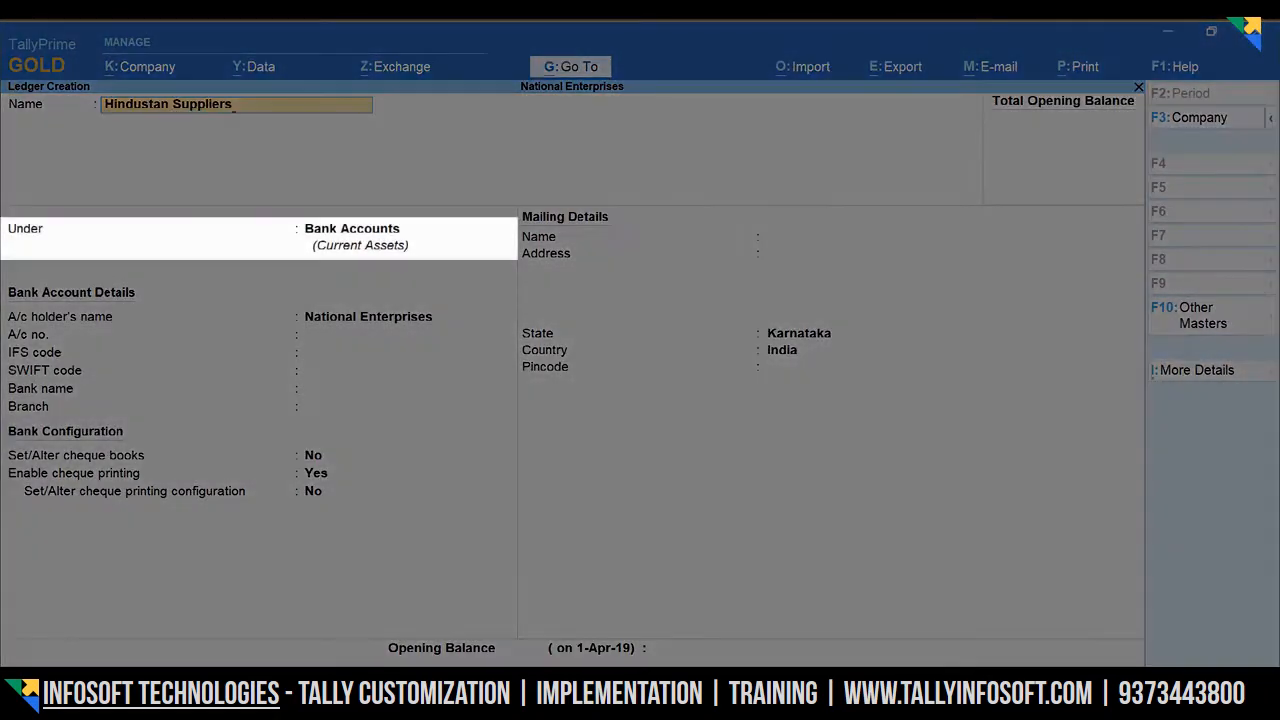
key("Down")
key("Down")
key("Down")
key("Down")
key("Down")
key("Down")
key("Down")
key("Down")
key("Down")
key("Down")
key("Down")
key("Down")
key("Down")
key("Down")
key("Down")
key("Down")
key("Down")
key("Down")
key("Down")
key("Down")
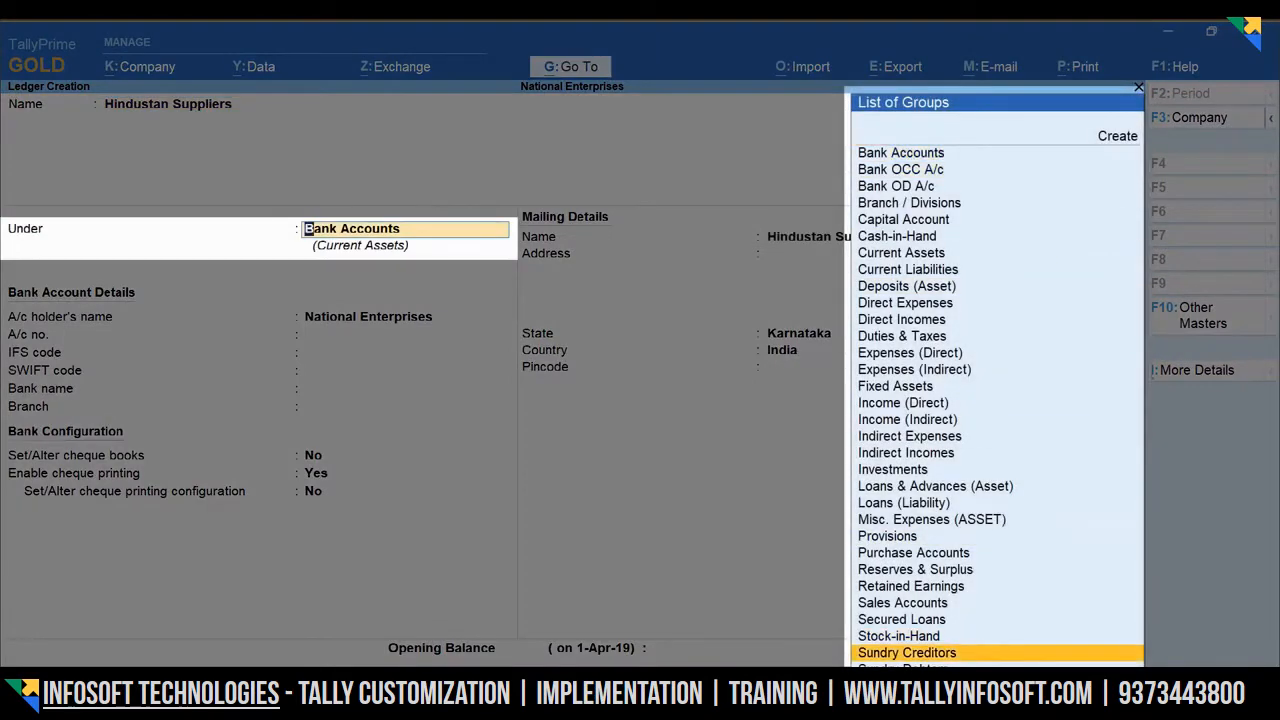
key("Return")
key("Return")
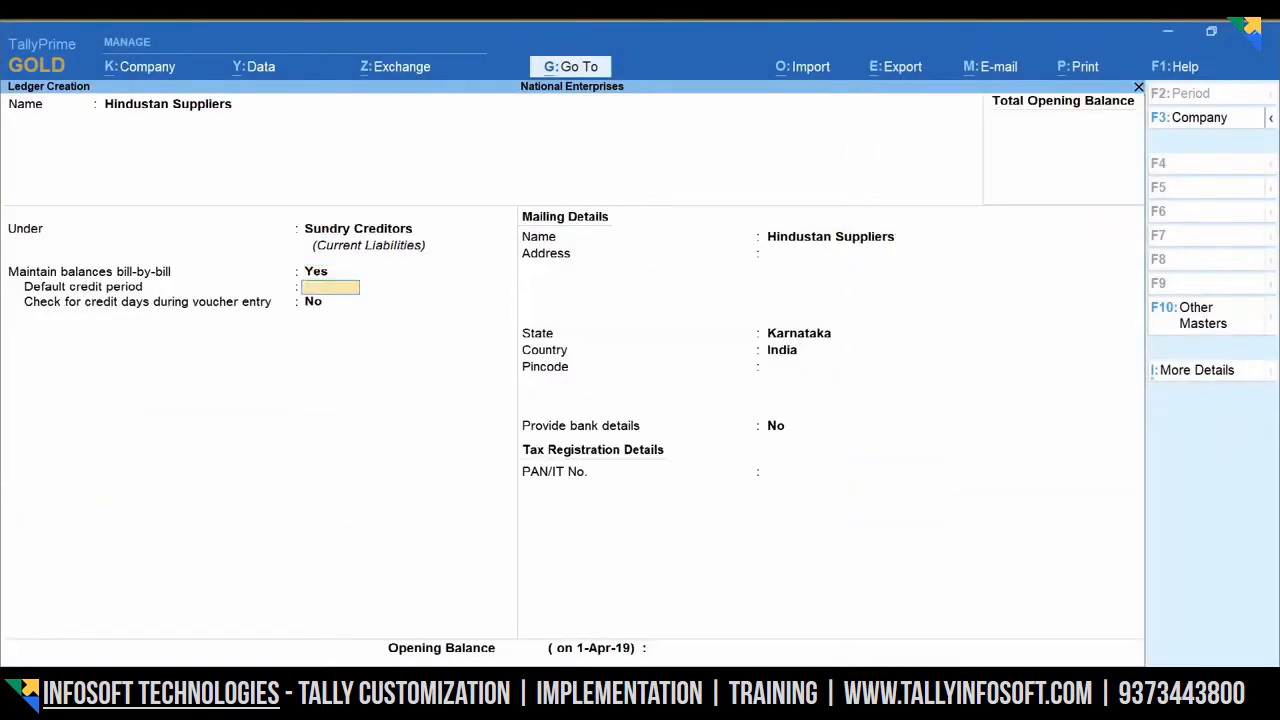
key("Return")
key("Return")
key("Return")
key("Return")
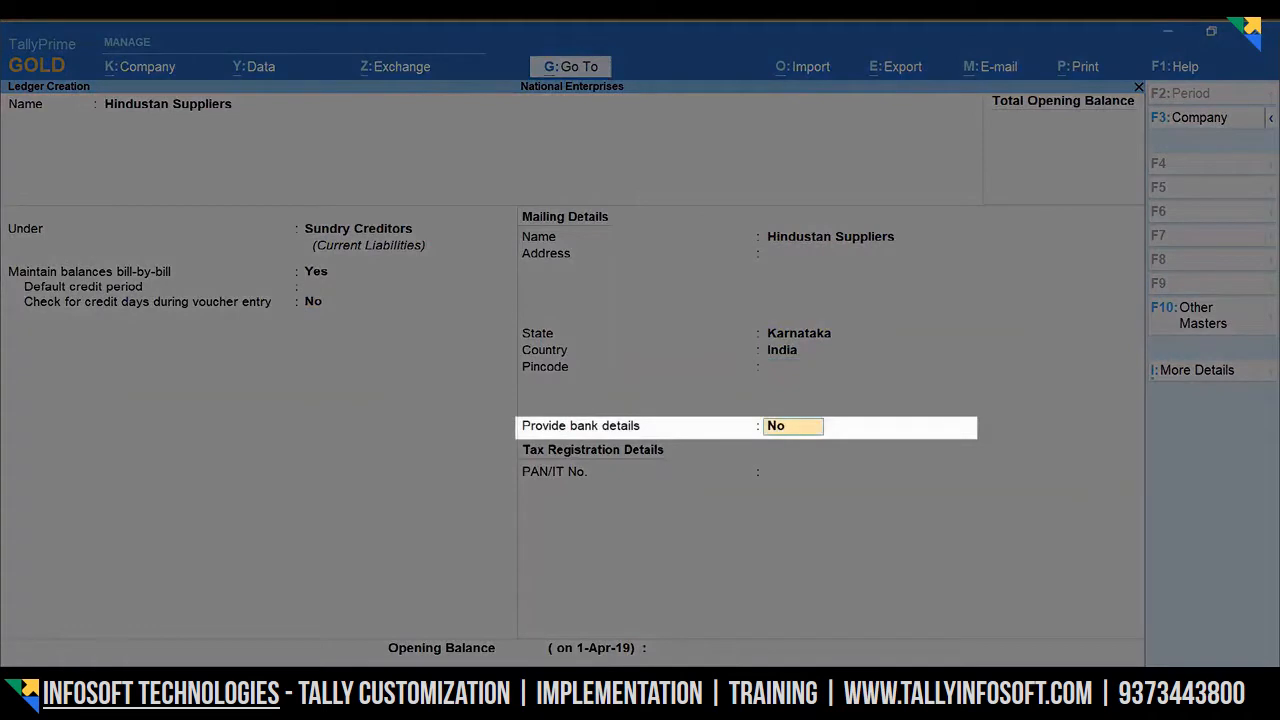
type("Yes")
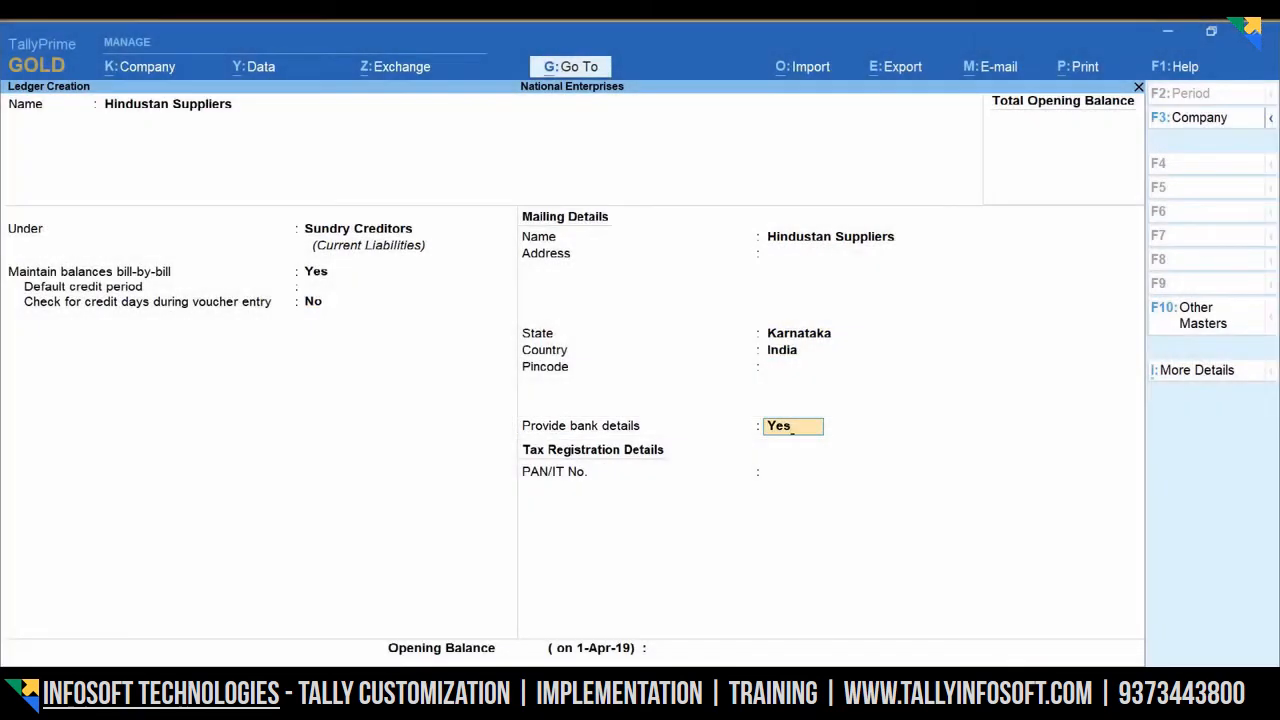
key("Return")
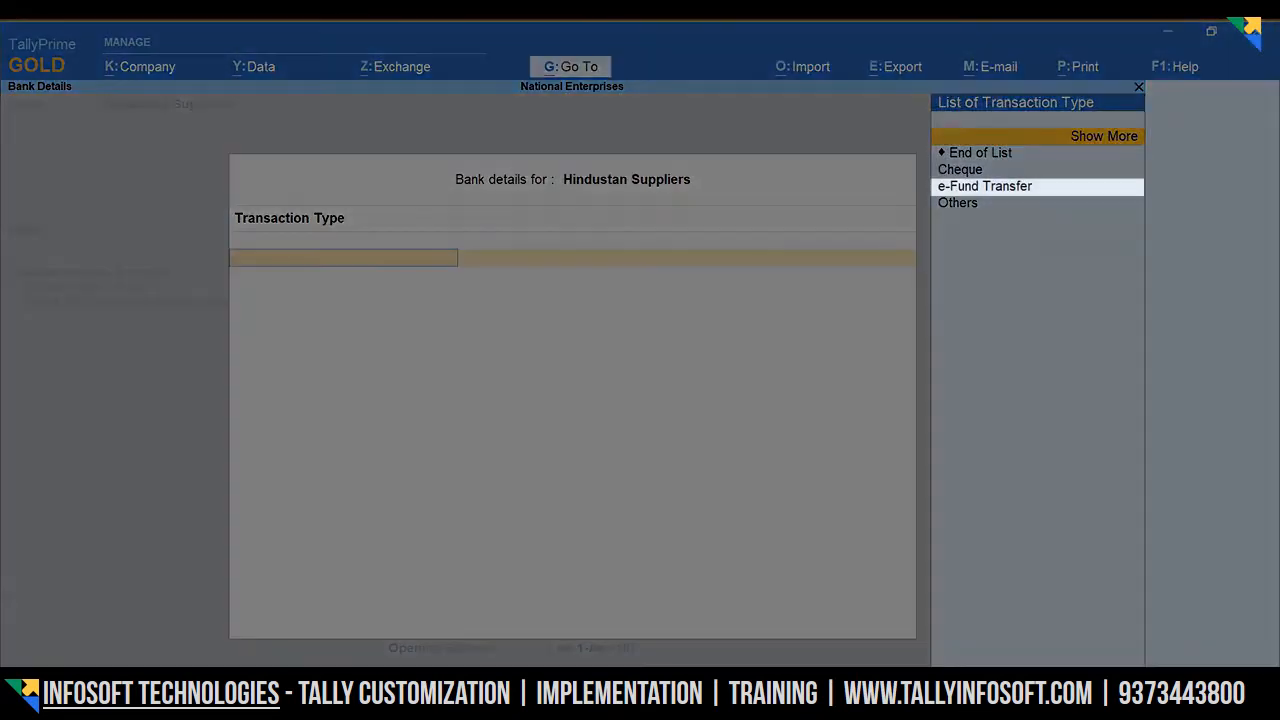
- Set transaction type e-Fund Transfer with the supplier's account number and IFS code HDFC0001234
key("Down")
key("Down")
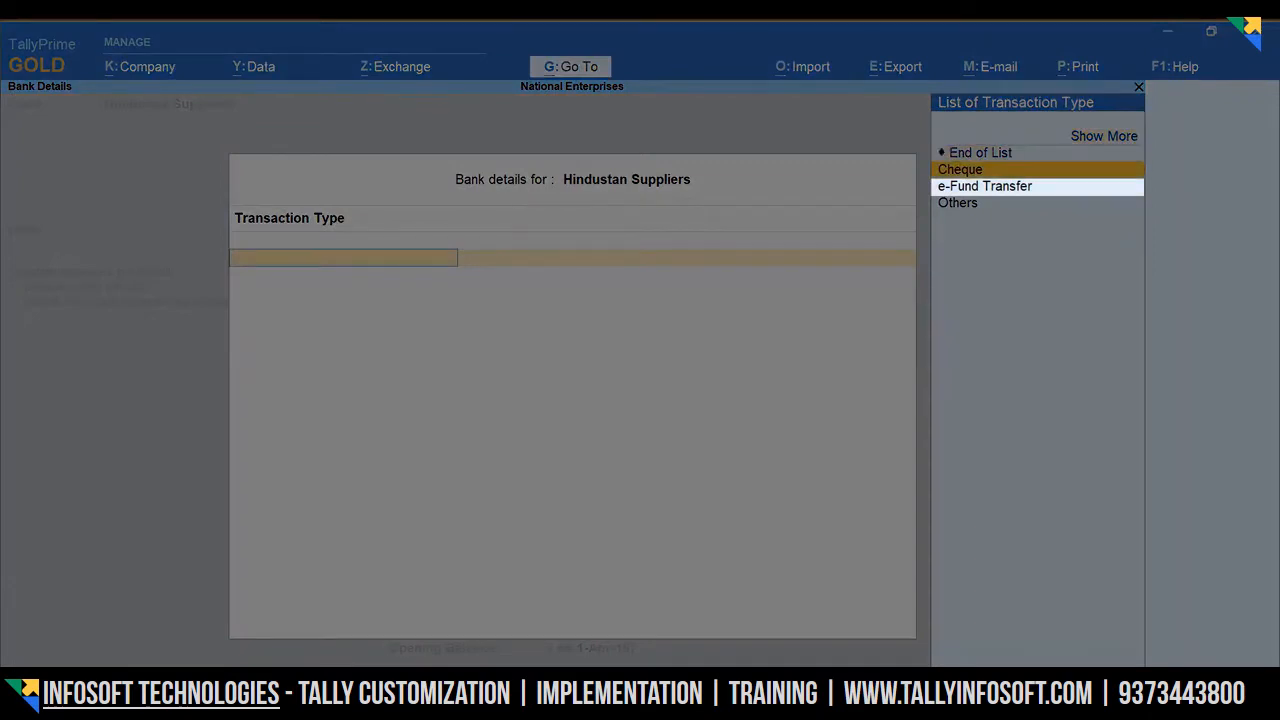
key("Down")
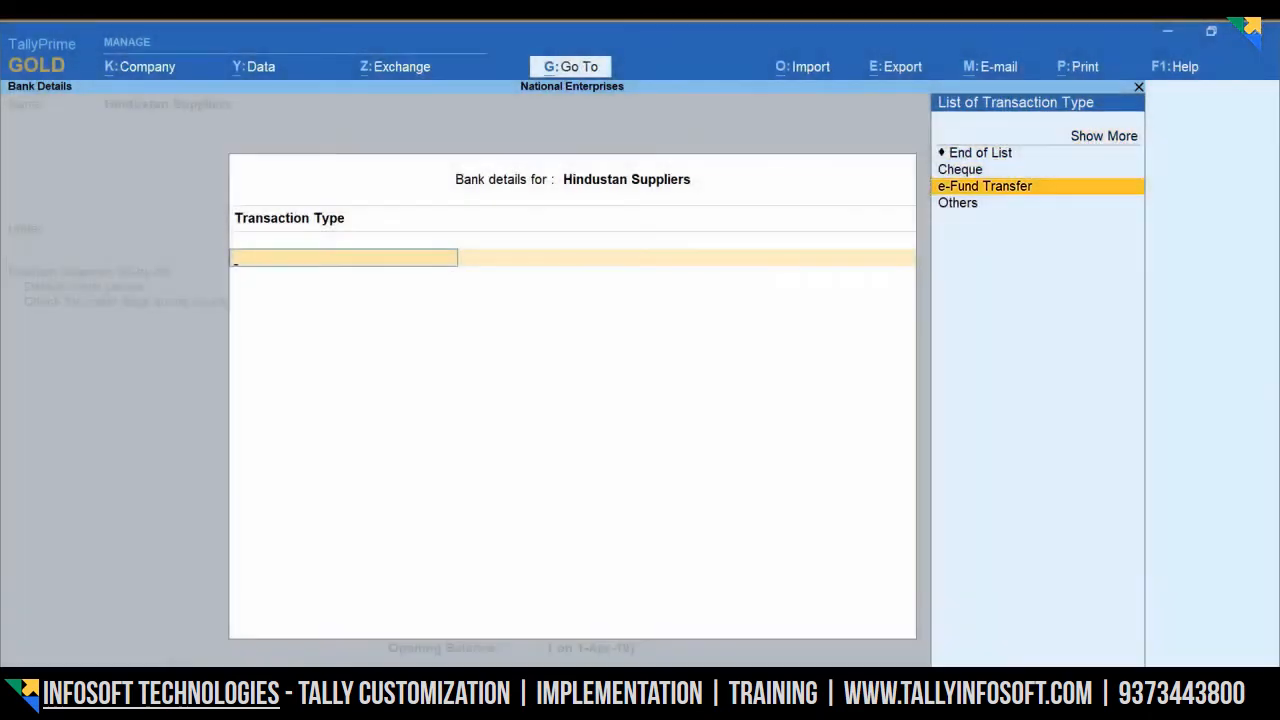
key("Return")
type("1234567")
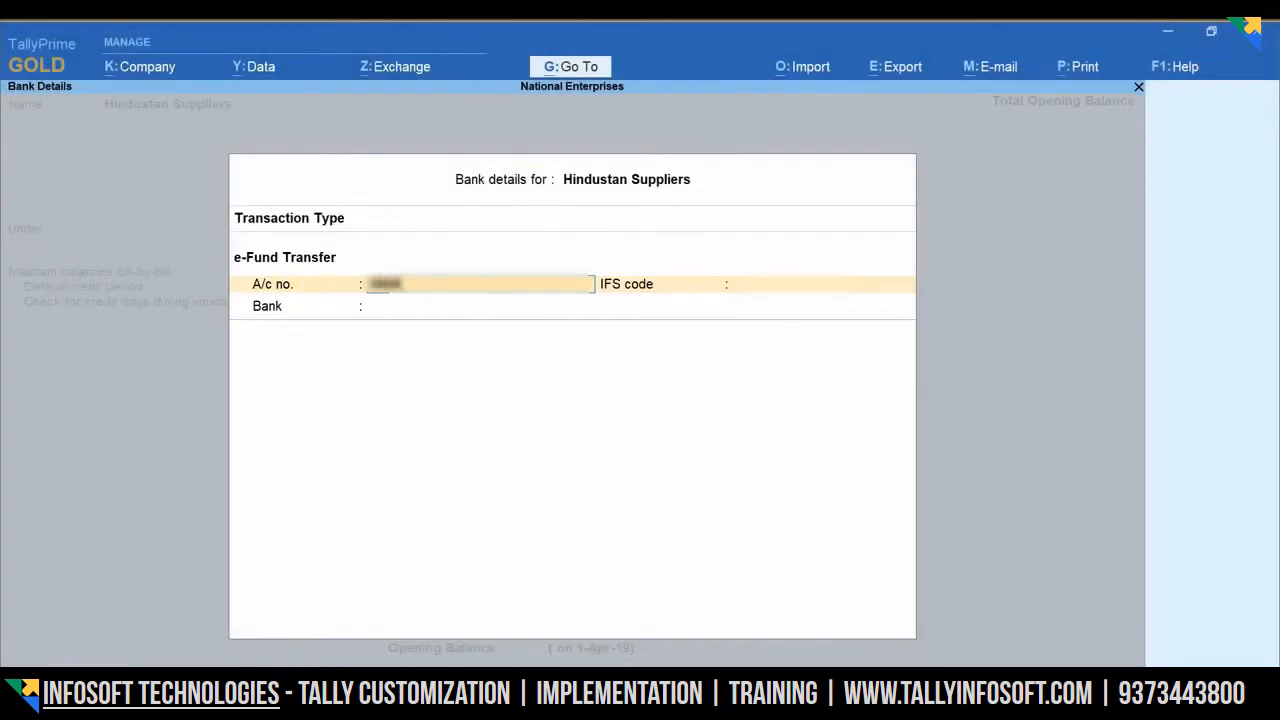
type("8901234")
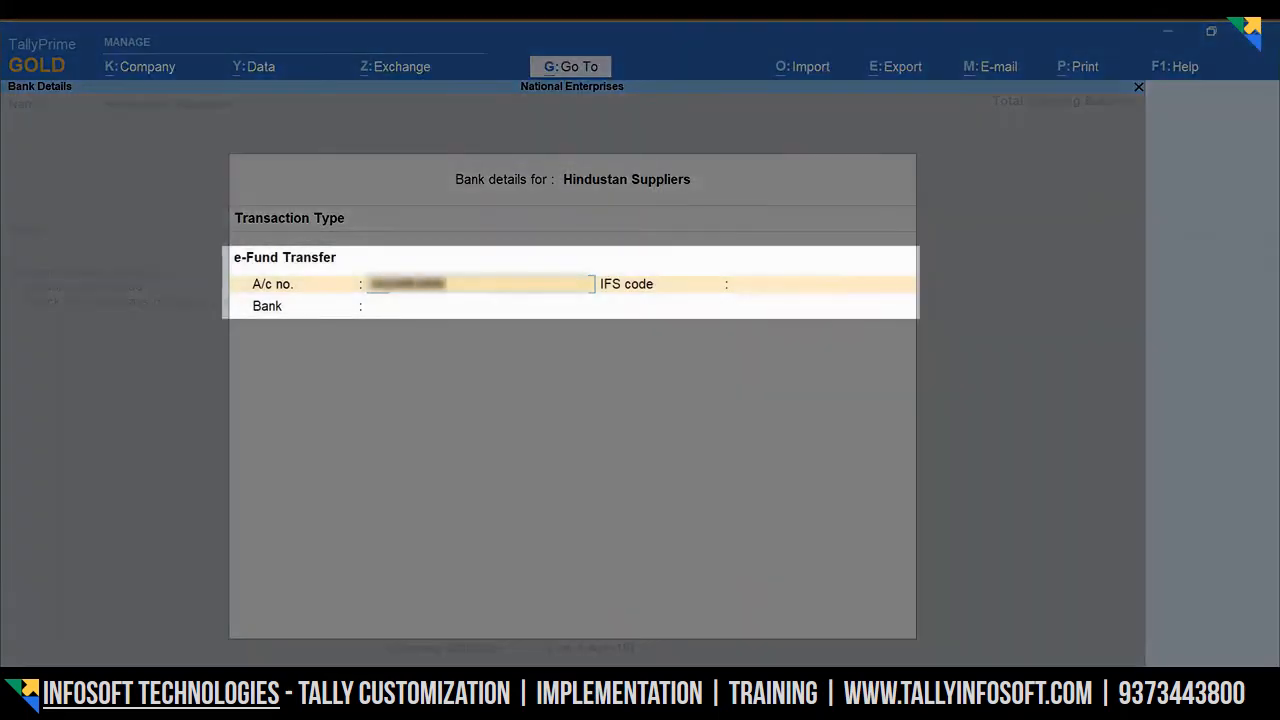
key("Return")
type("HDFC0001234")
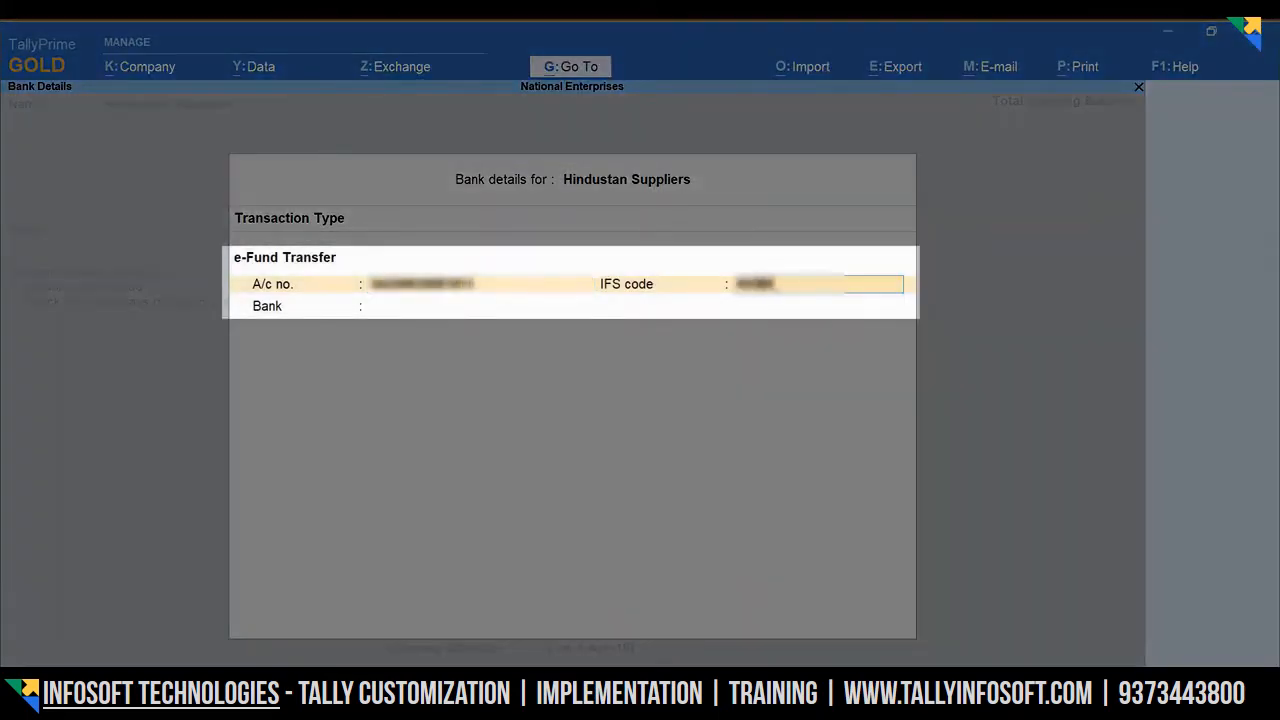
key("Return")
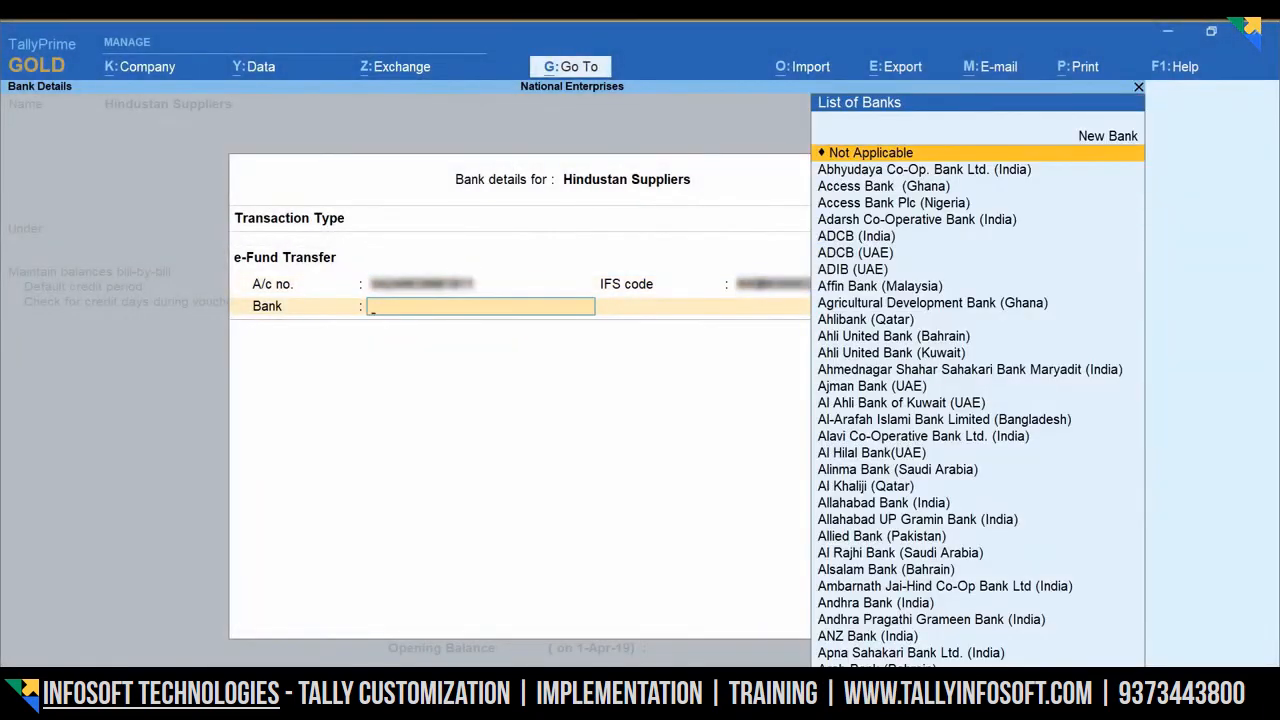
- Choose Kotak Mahindra Bank (India) and leave PAN and opening balance blank to finish the ledger
type("Ko")
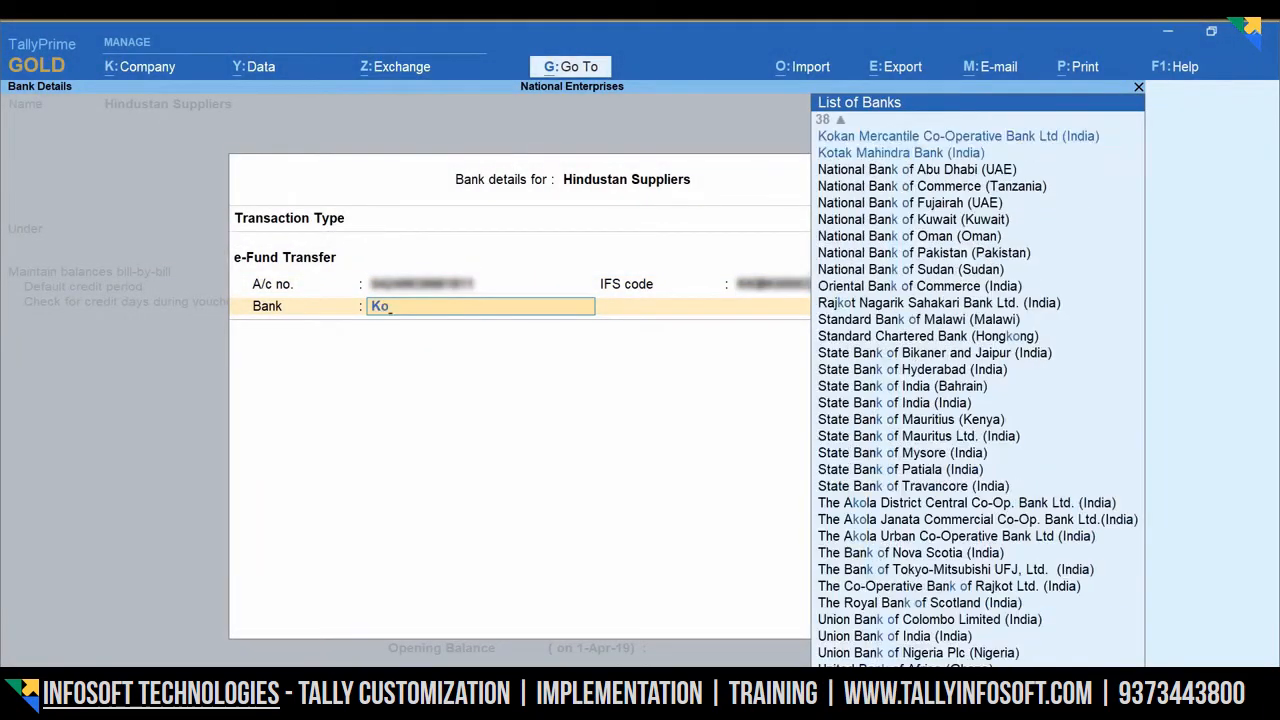
key("Down")
key("Down")
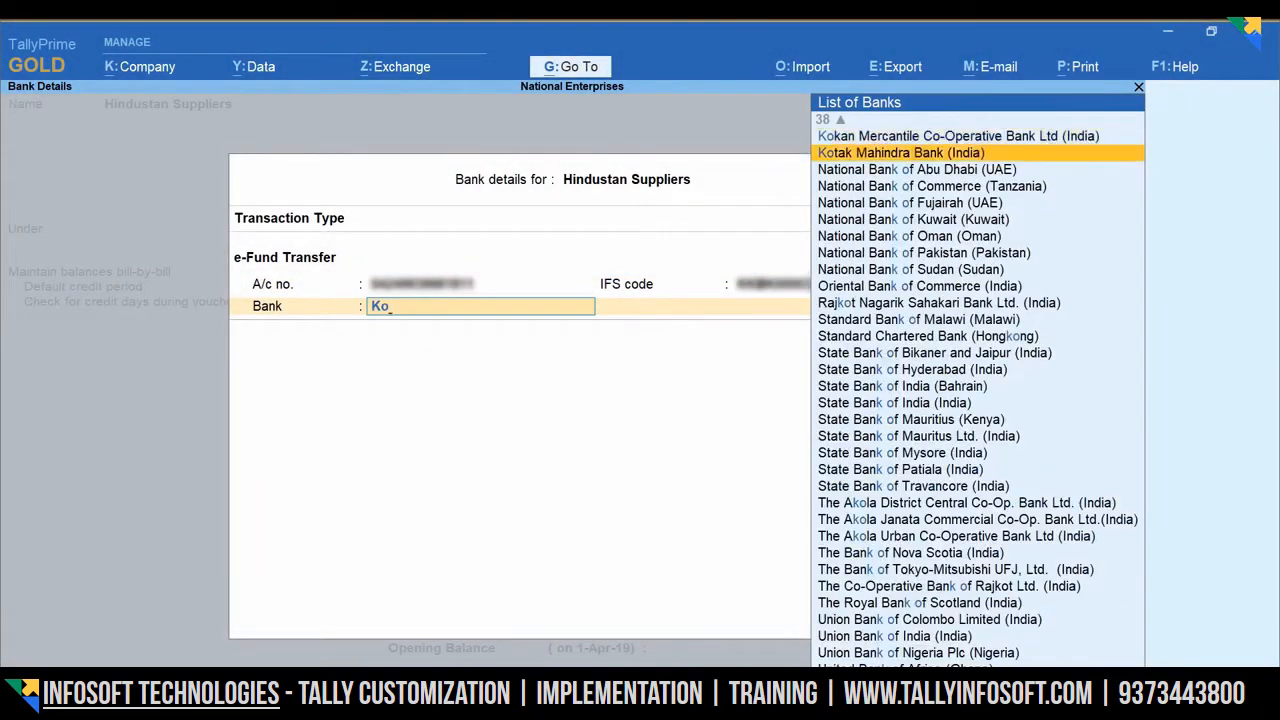
key("Return")
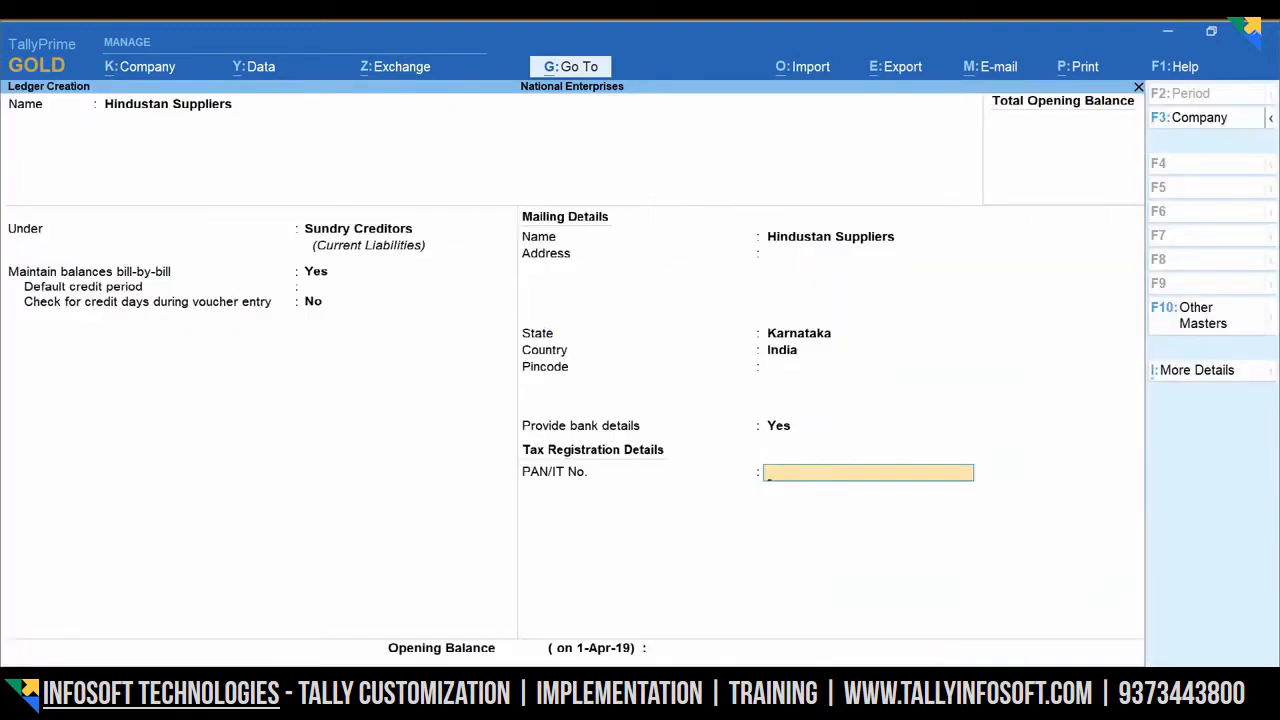
key("Return")
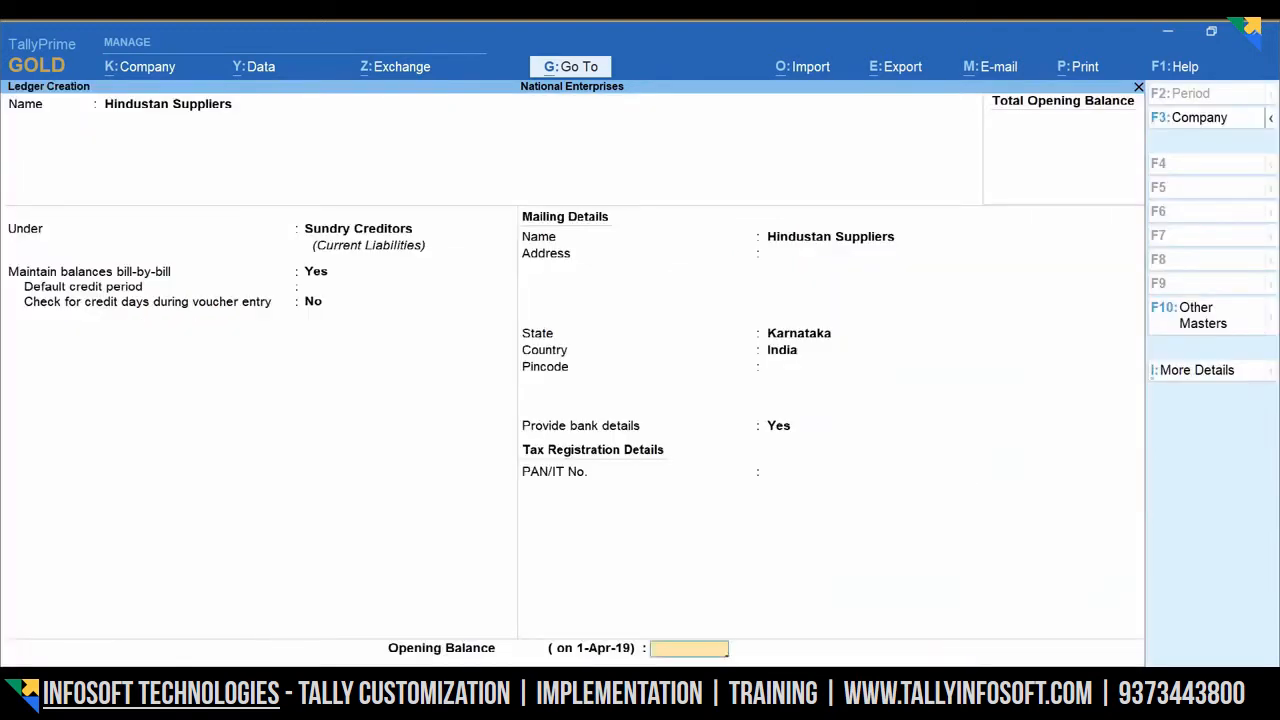
key("Return")
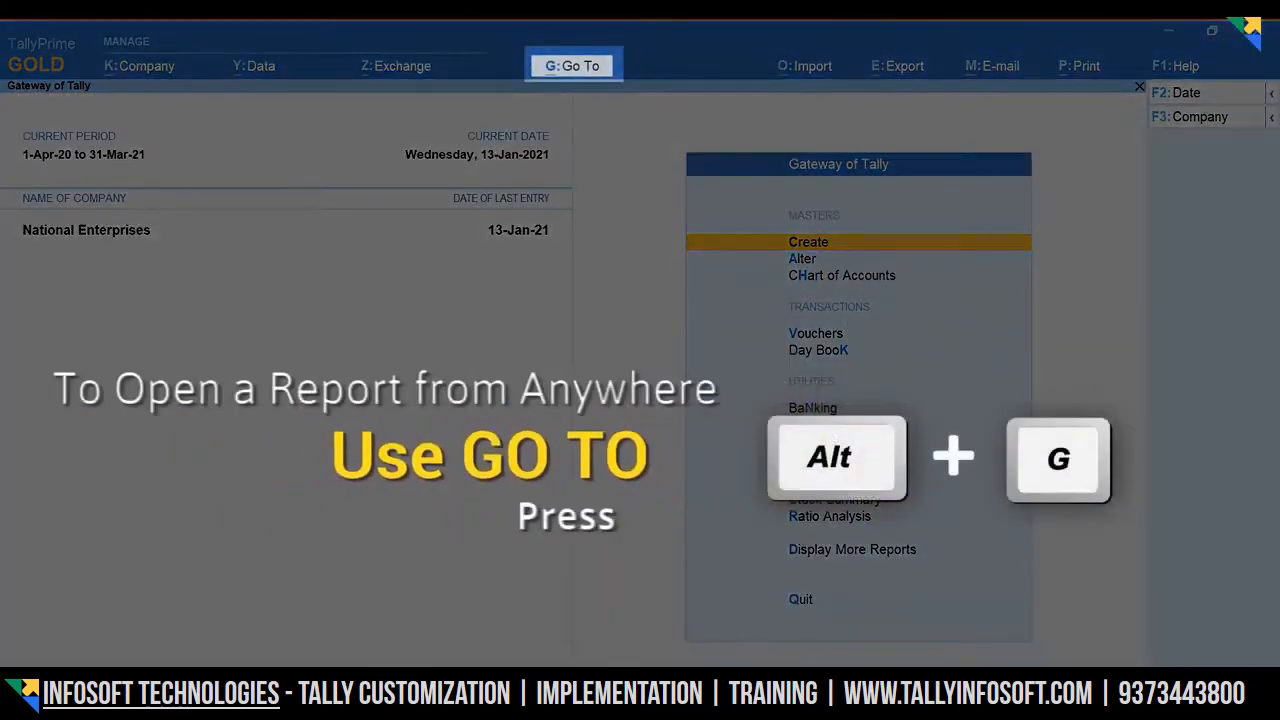
- Start a new Payment voucher from Alt+G Create Voucher
key("alt+g")
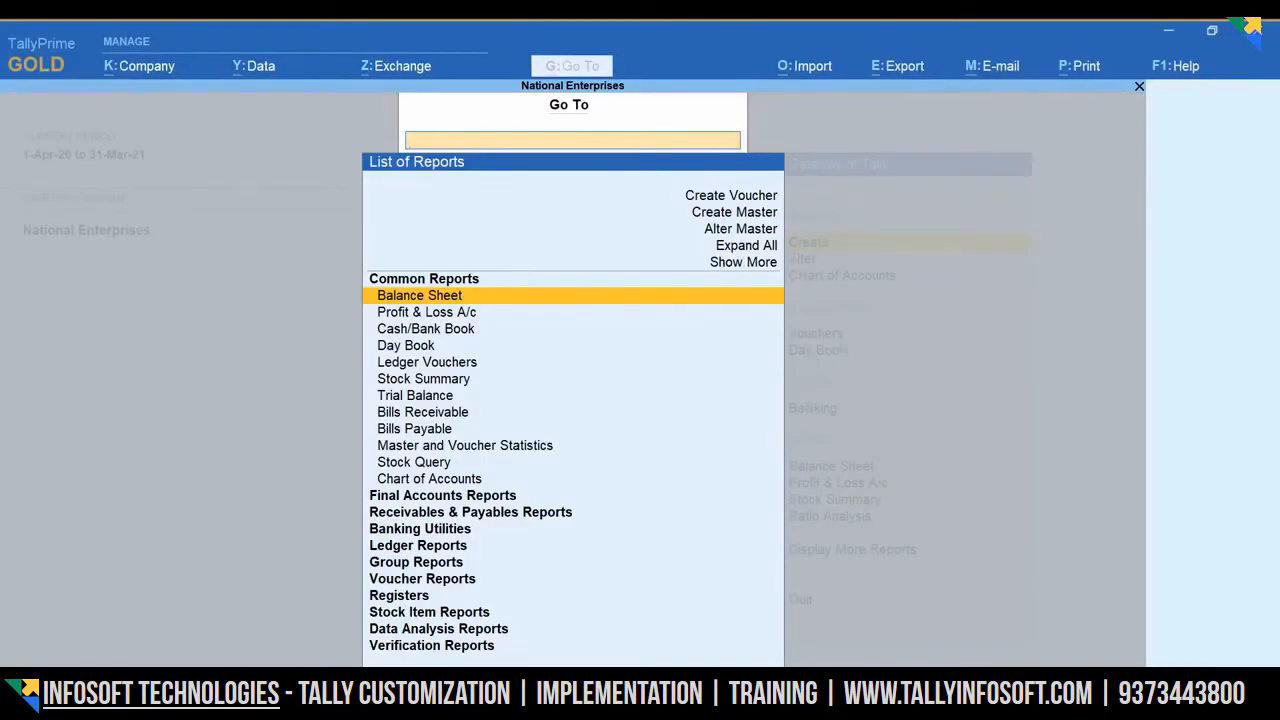
key("Up")
key("Up")
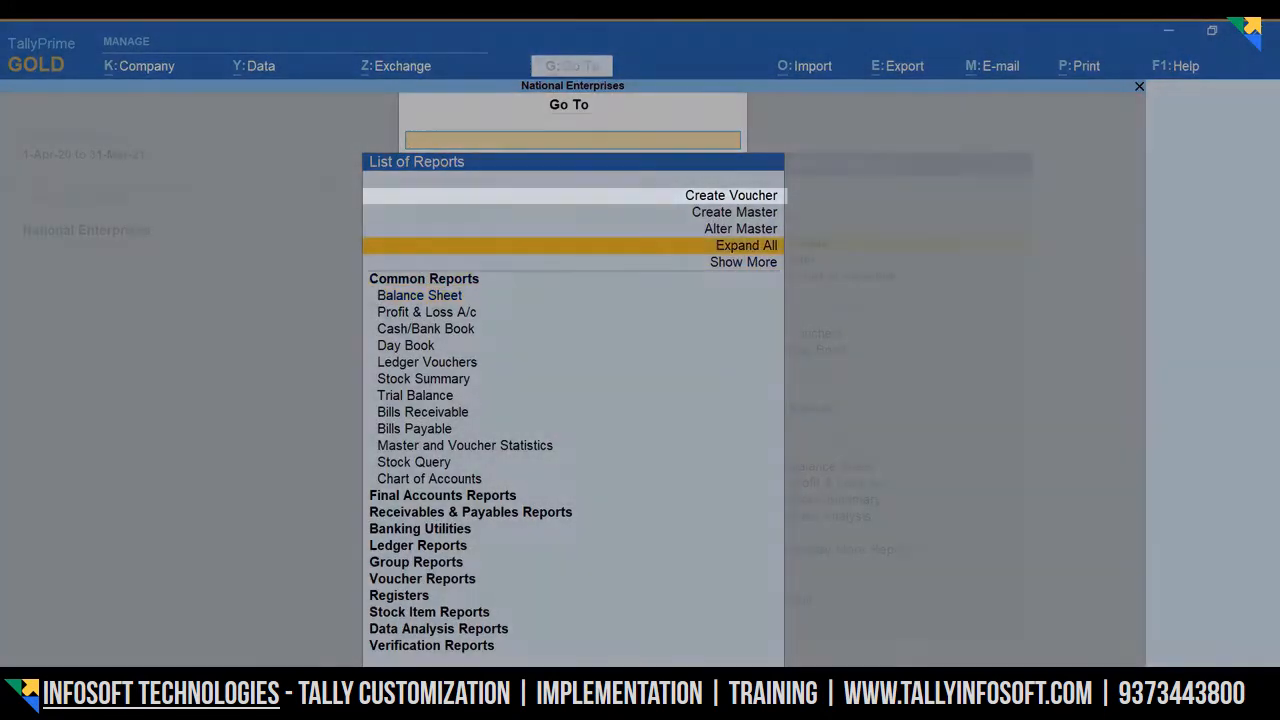
key("Up")
key("Up")
key("Return")
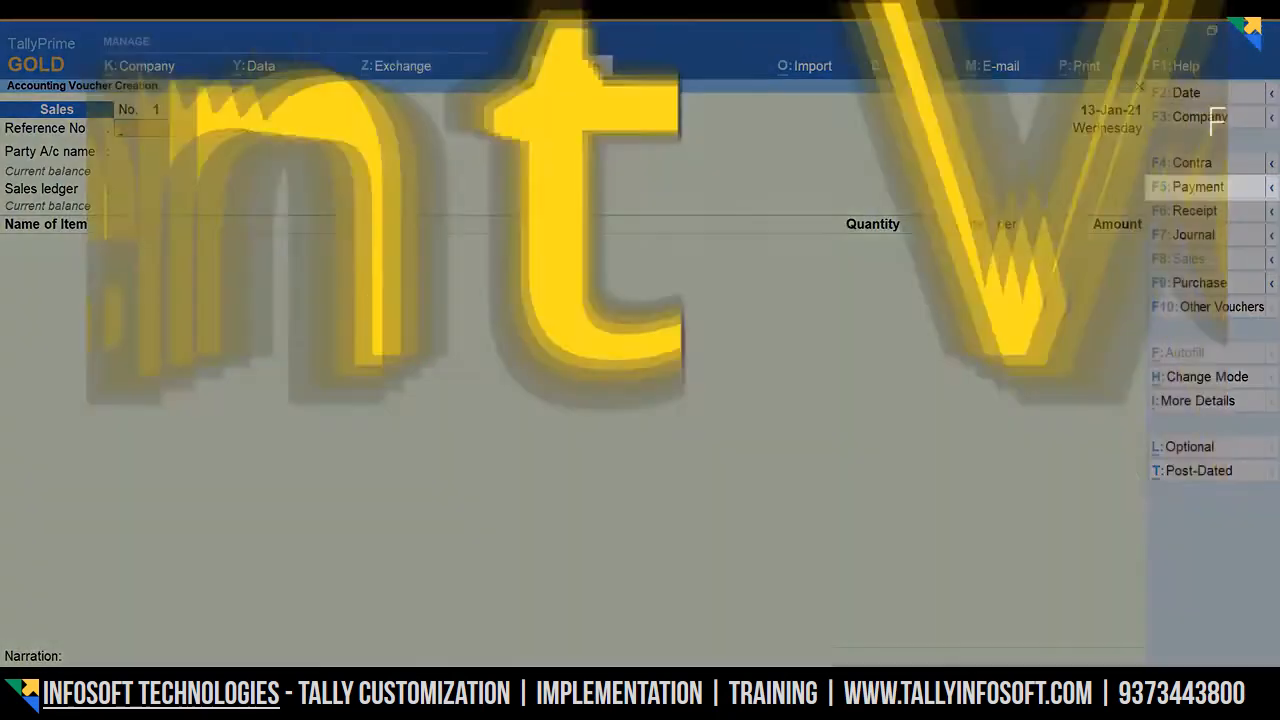
key("F5")
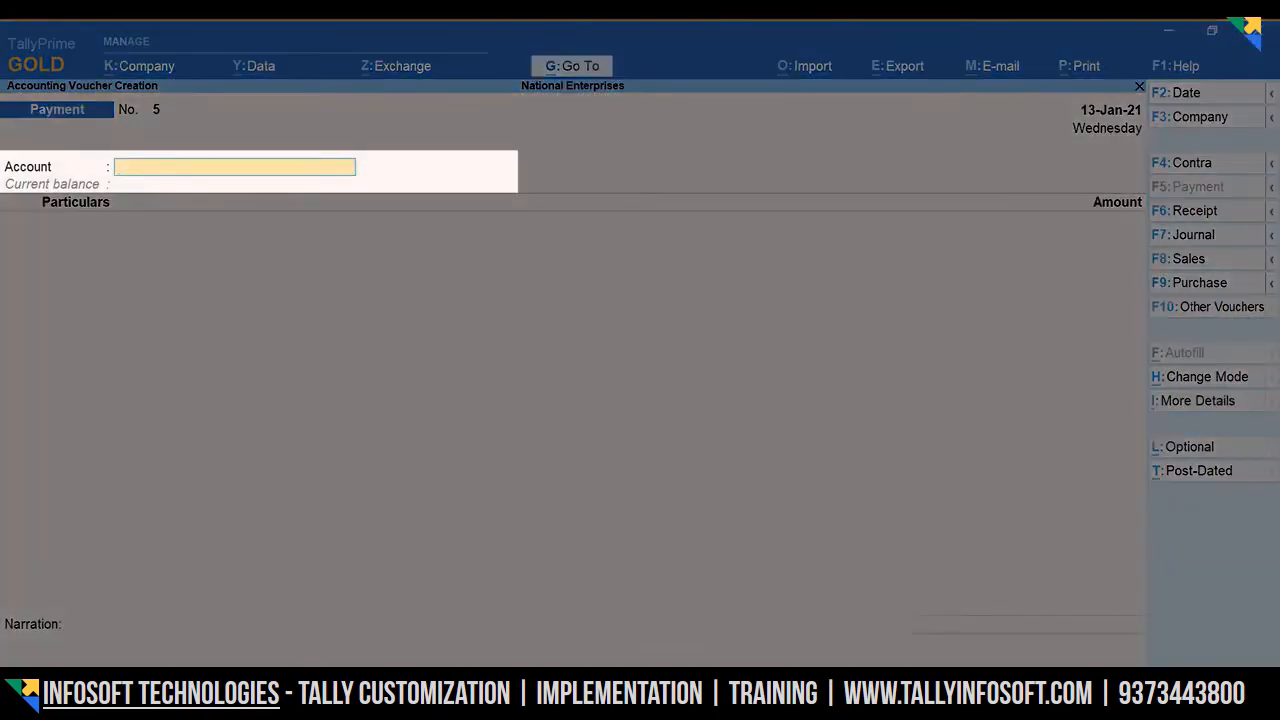
- Pay 25000 from Bank of Baroda to Hindustan Suppliers as an Advance reference
type("Ban")
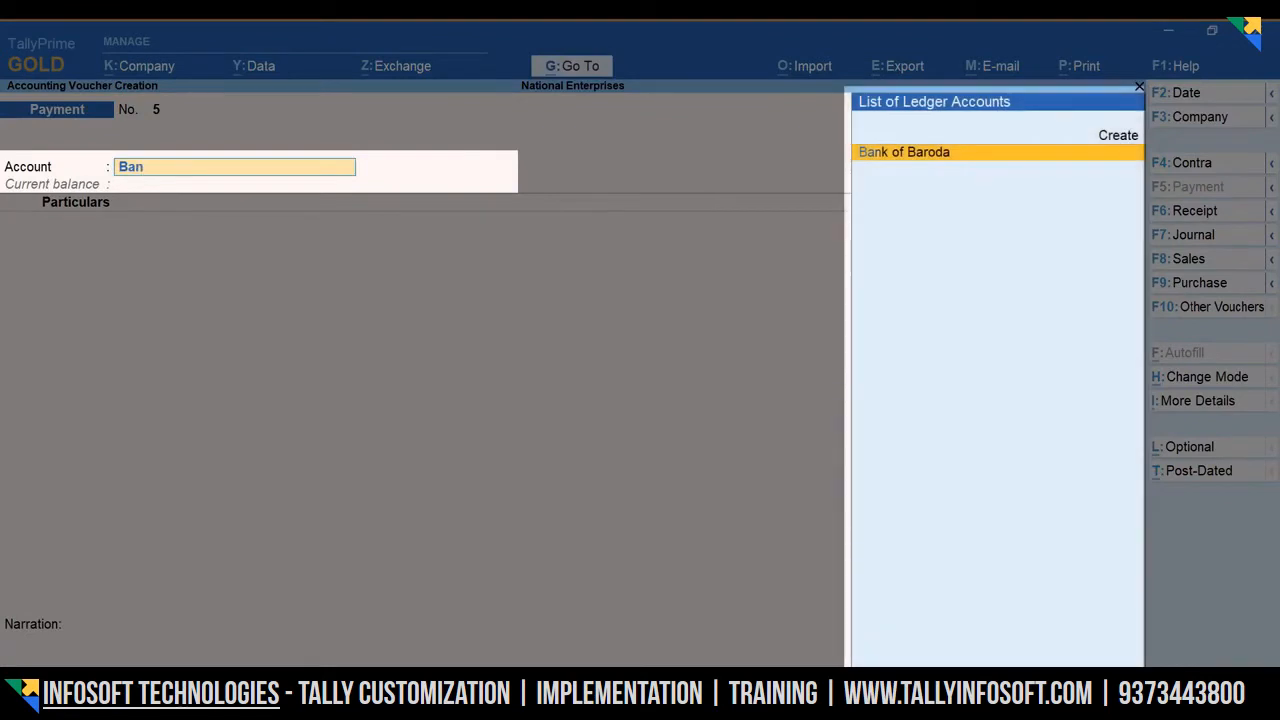
key("Return")
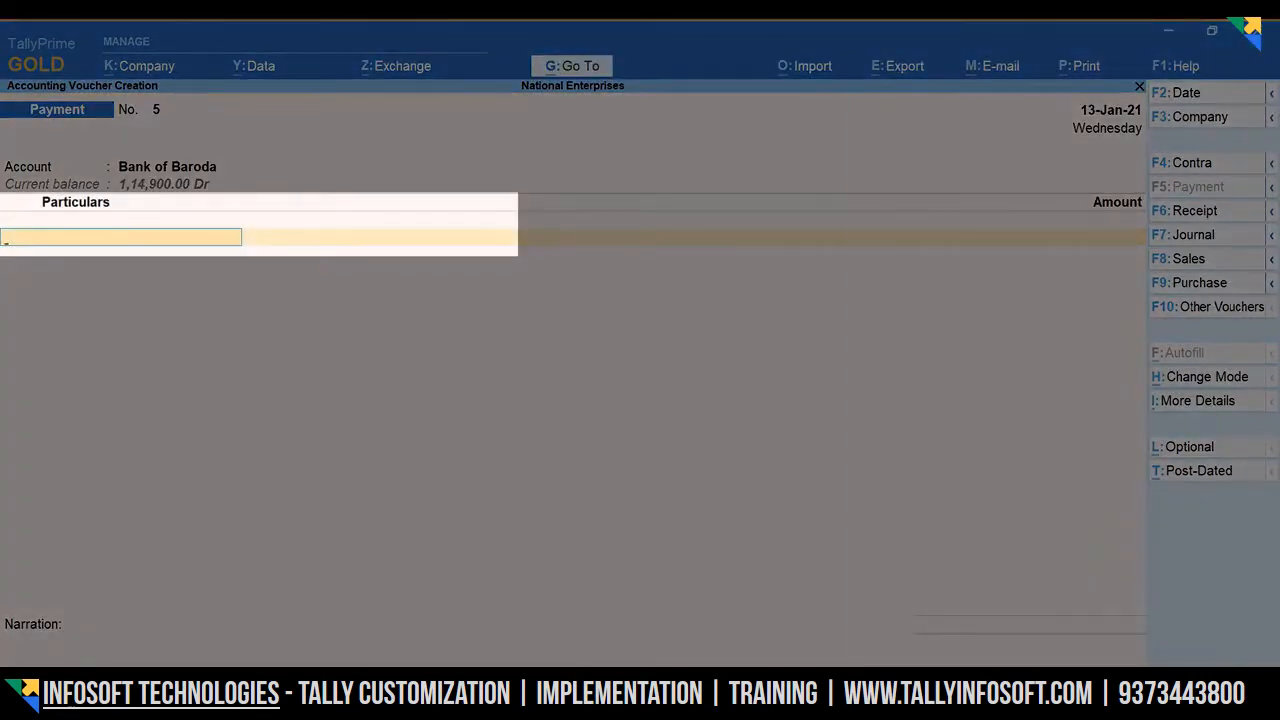
type("Hi")
key("Return")
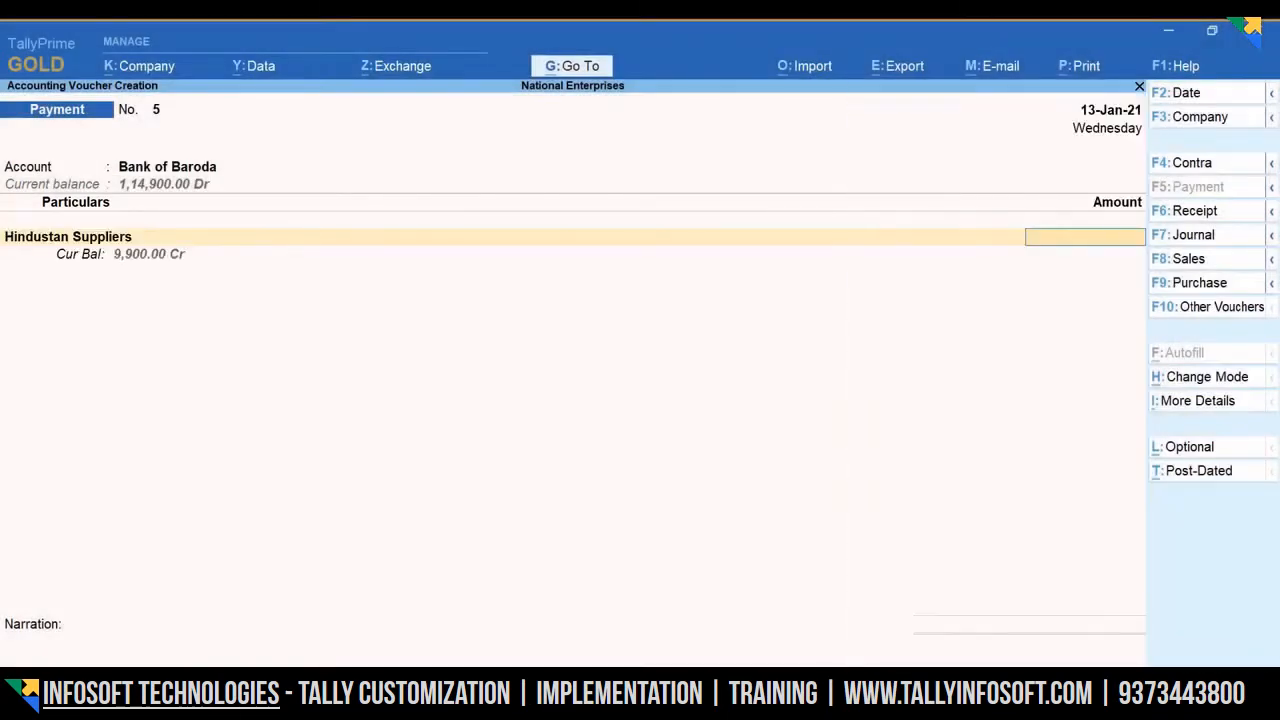
type("25000")
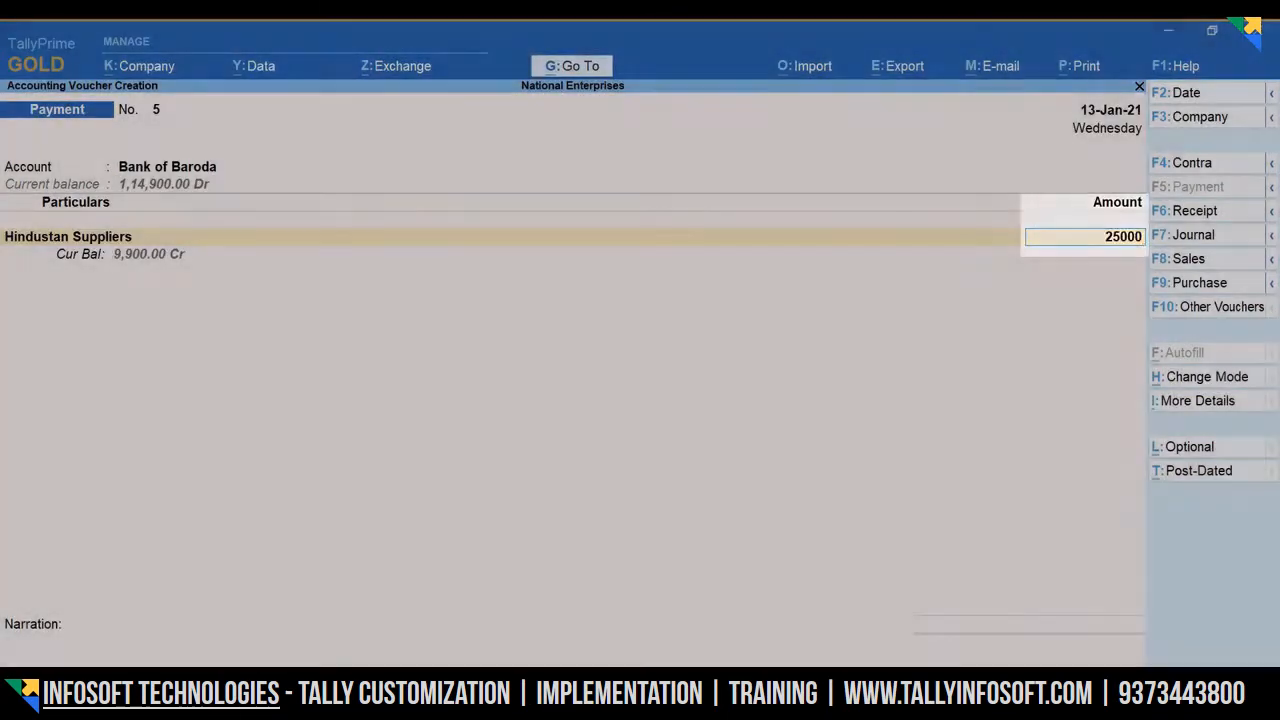
key("Return")
key("Up")
key("Return")
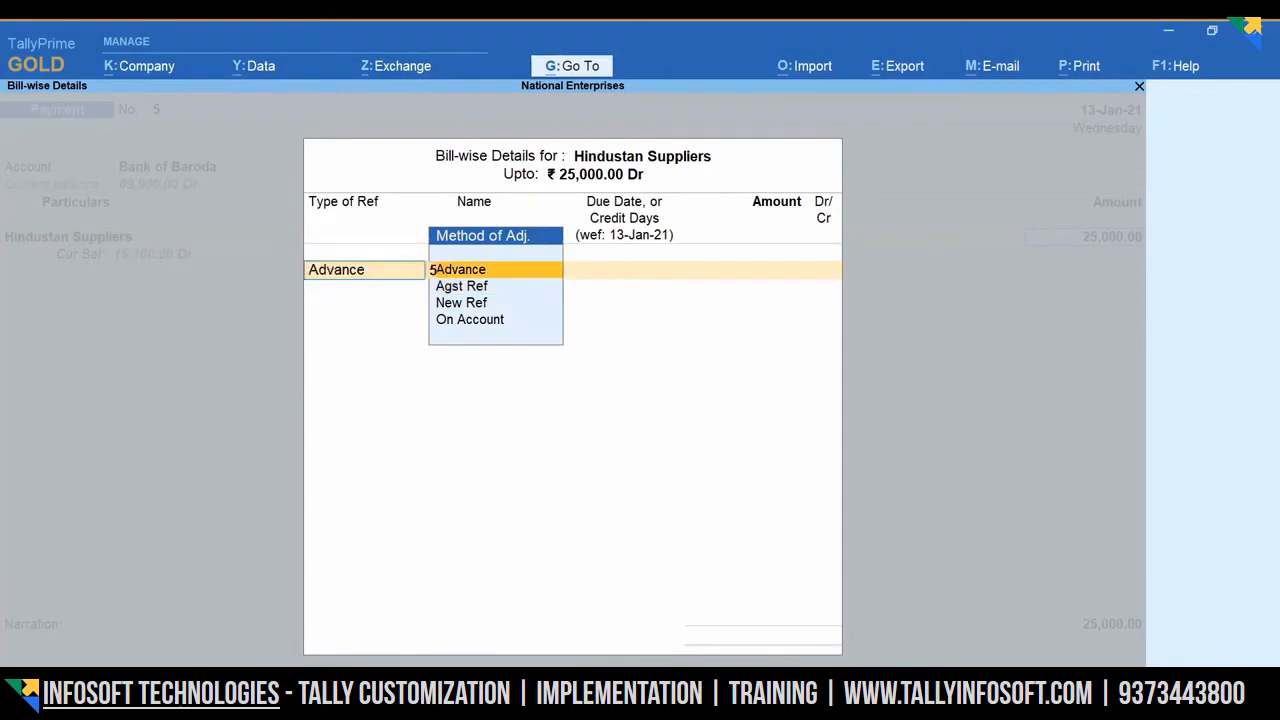
key("Return")
key("Return")
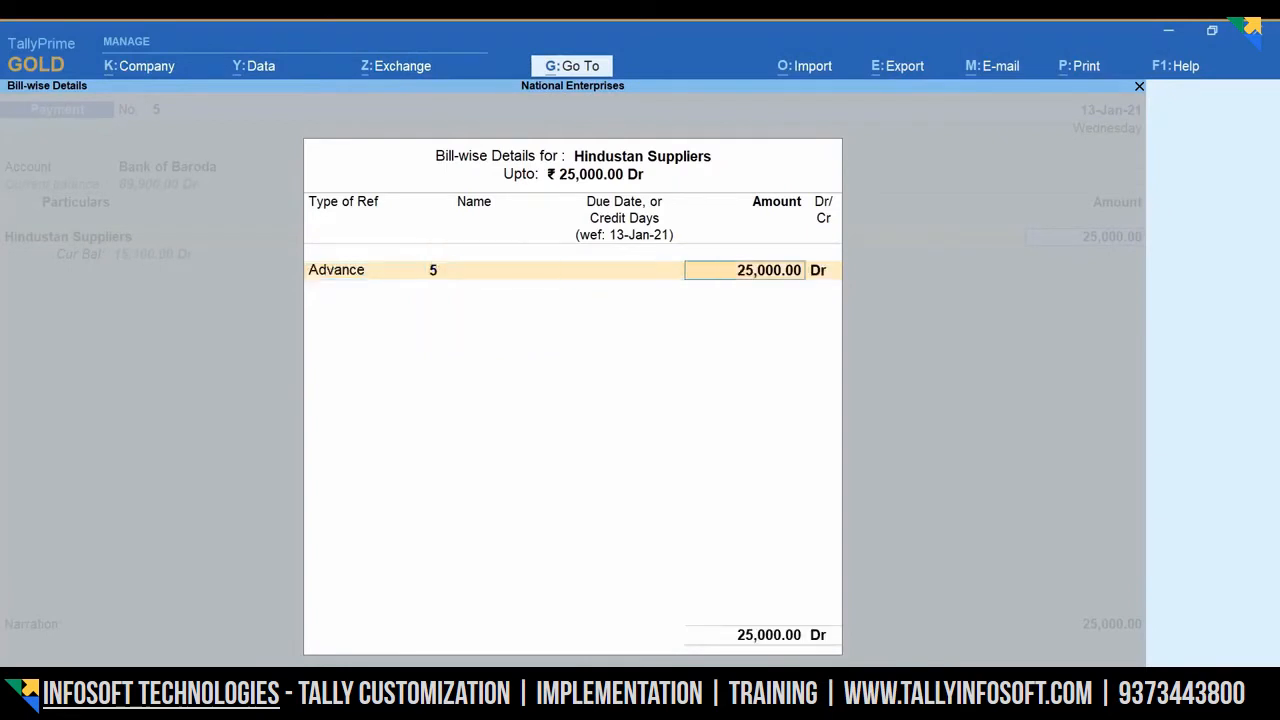
key("Return")
key("Return")
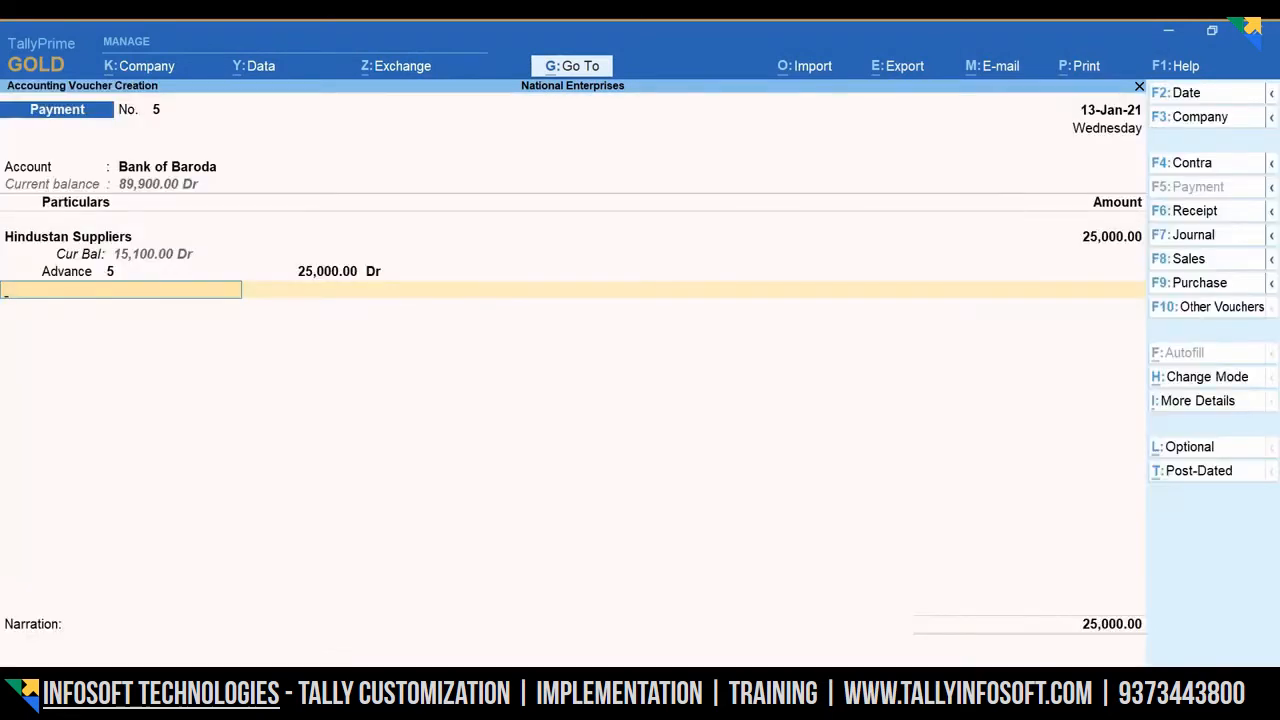
key("Return")
key("Return")
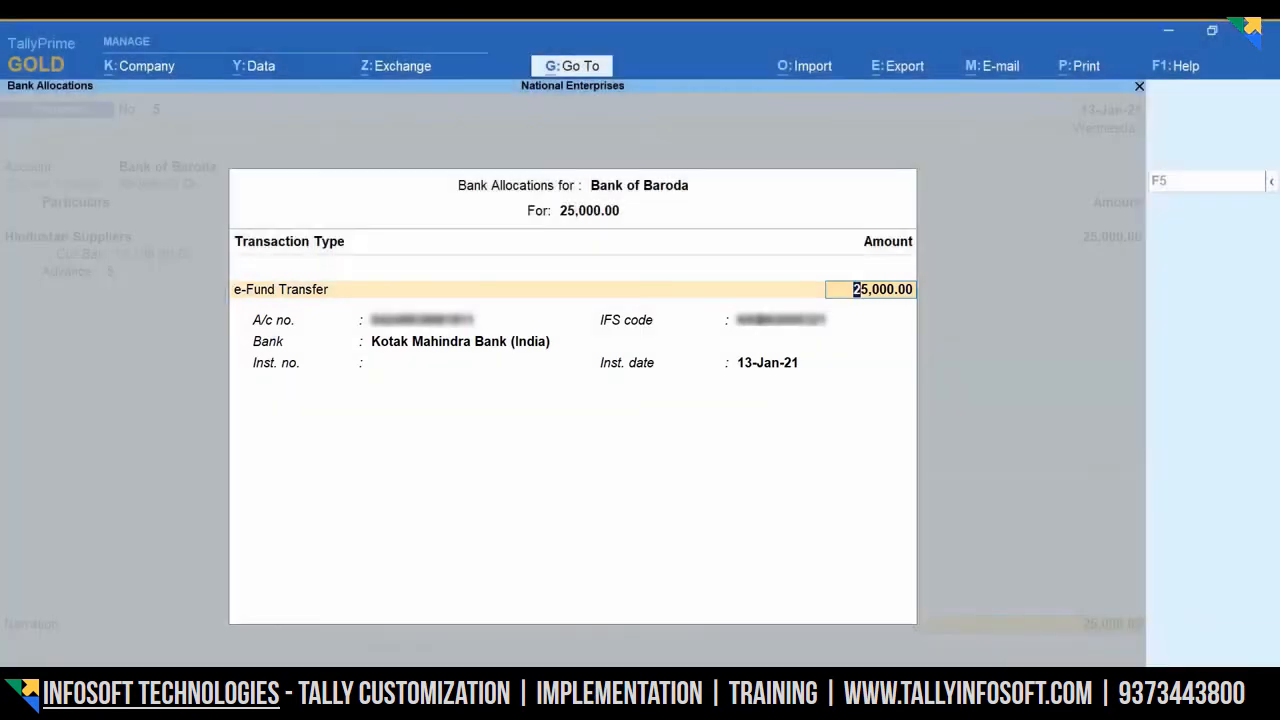
- Accept the e-Fund Transfer allocation, narrate 'Advance paid to the supplier', and save the voucher
key("Return")
key("Return")
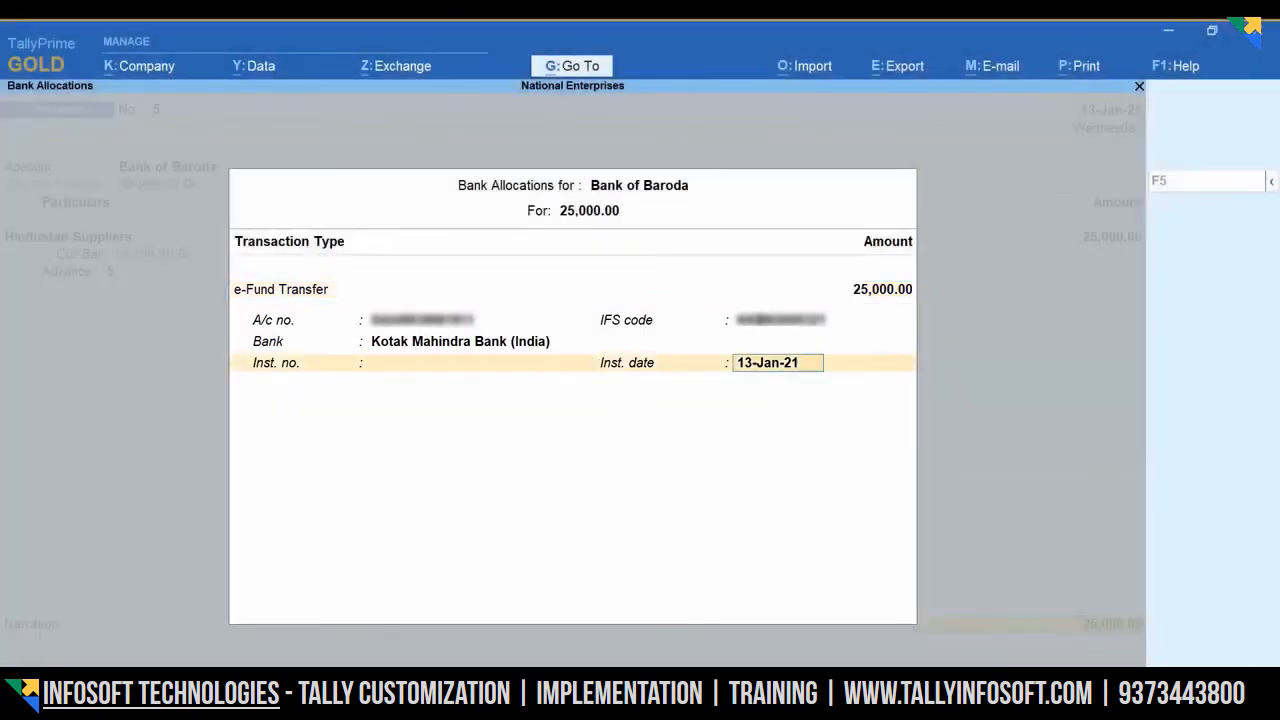
key("Return")
key("Return")
type("Advance paid to the supplier")
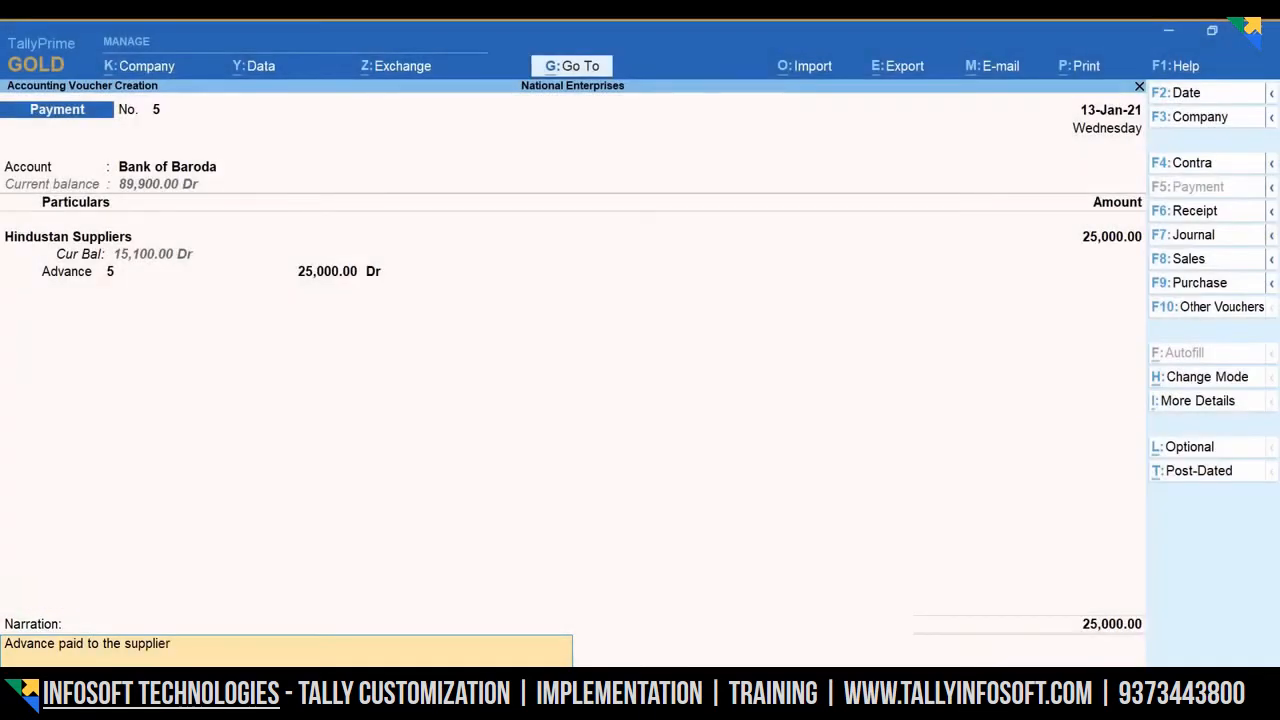
key("Return")
key("Return")
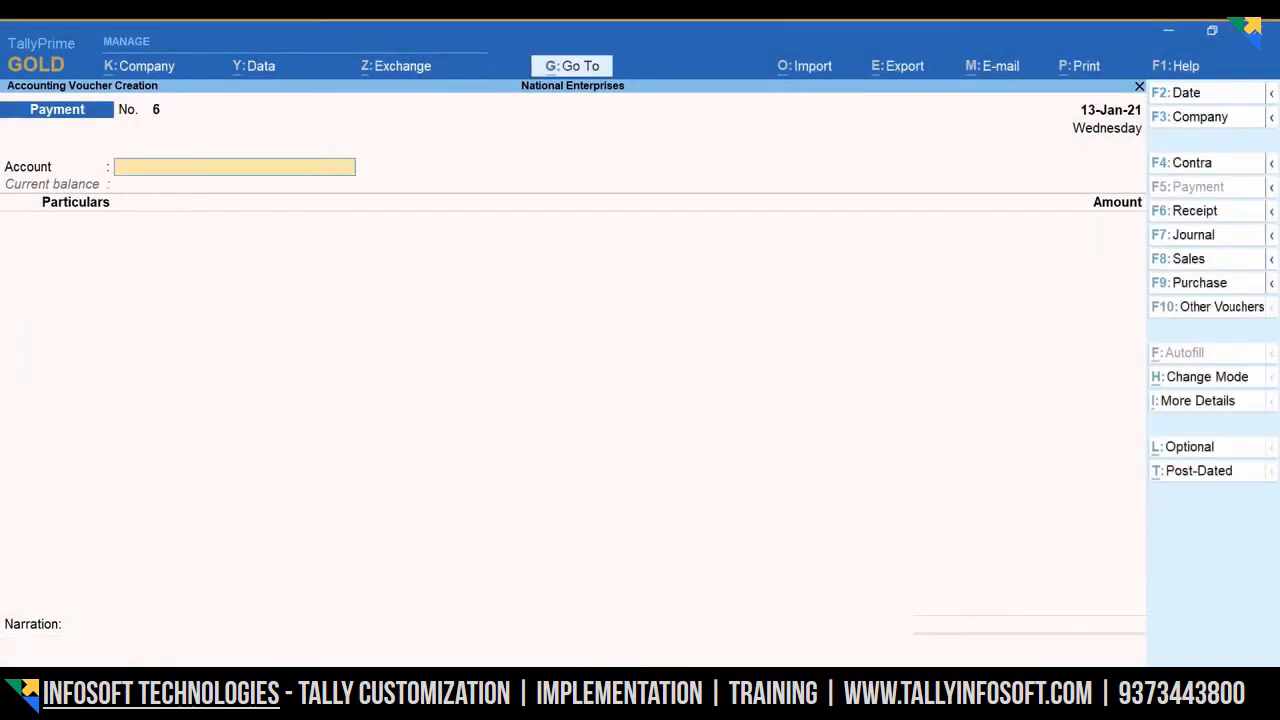
key("Escape")
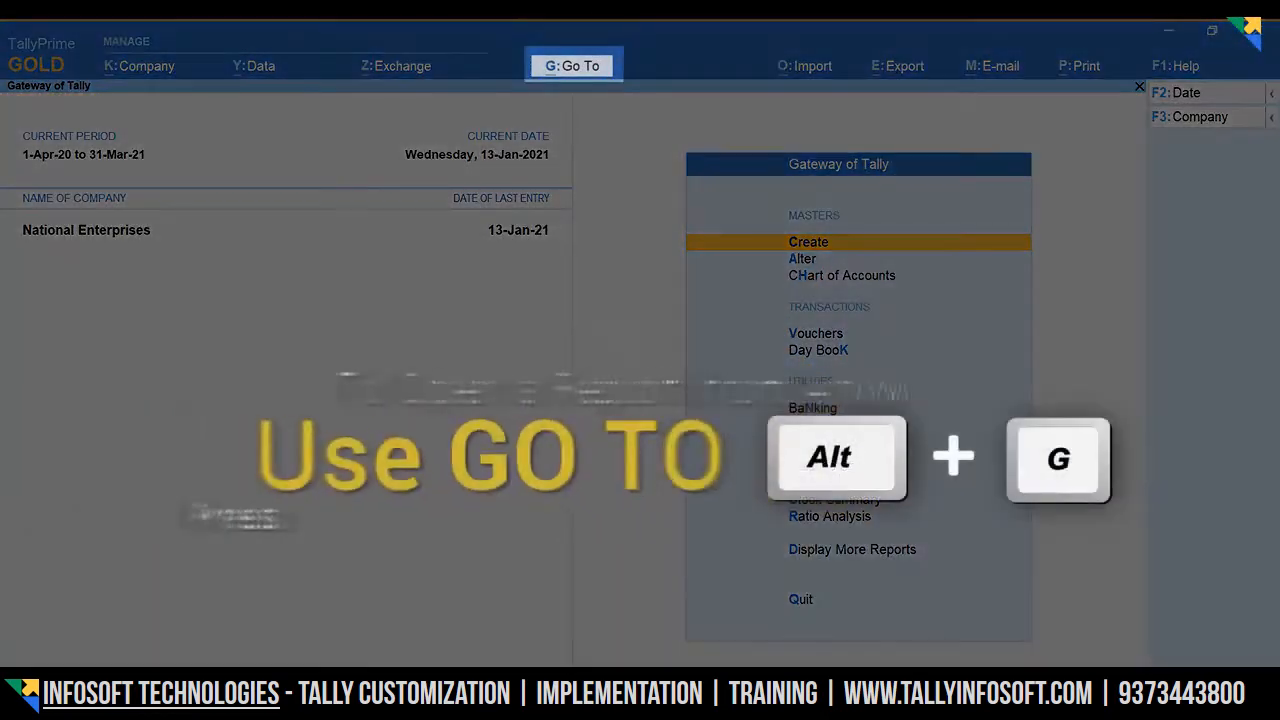
- Open the e-Payments report through Alt+G
key("alt")
key("alt+g")
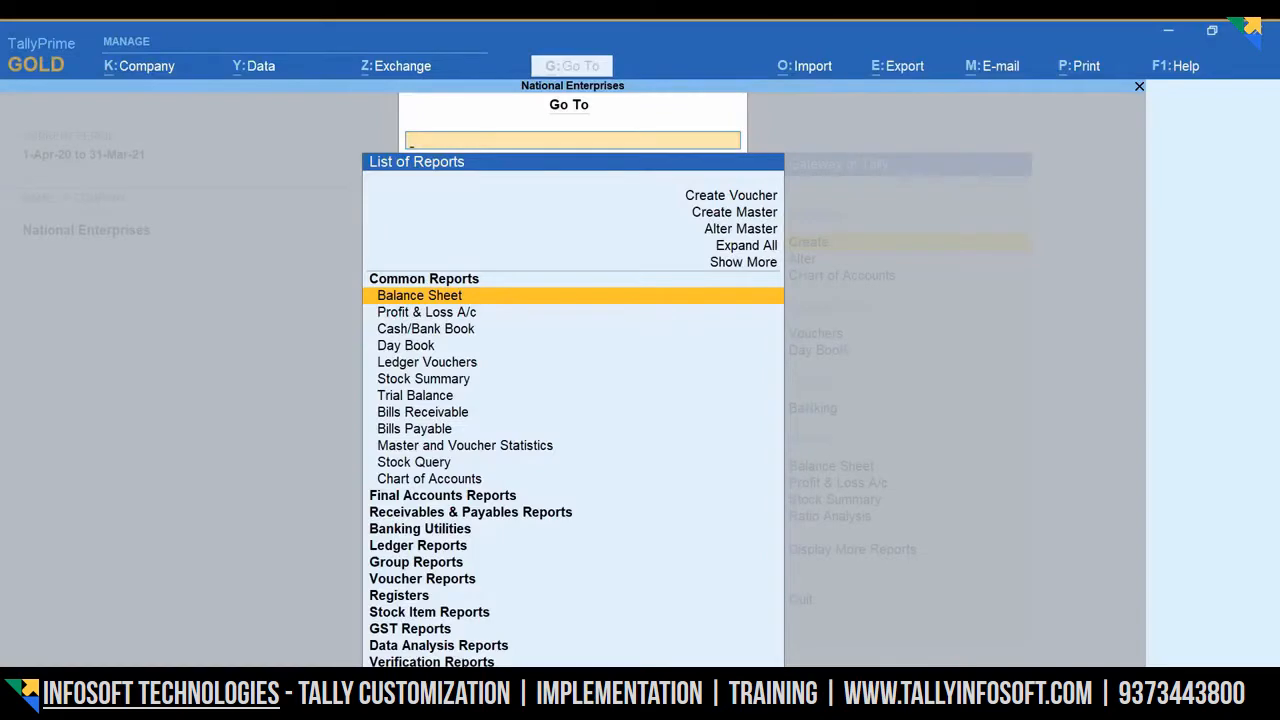
type("e")
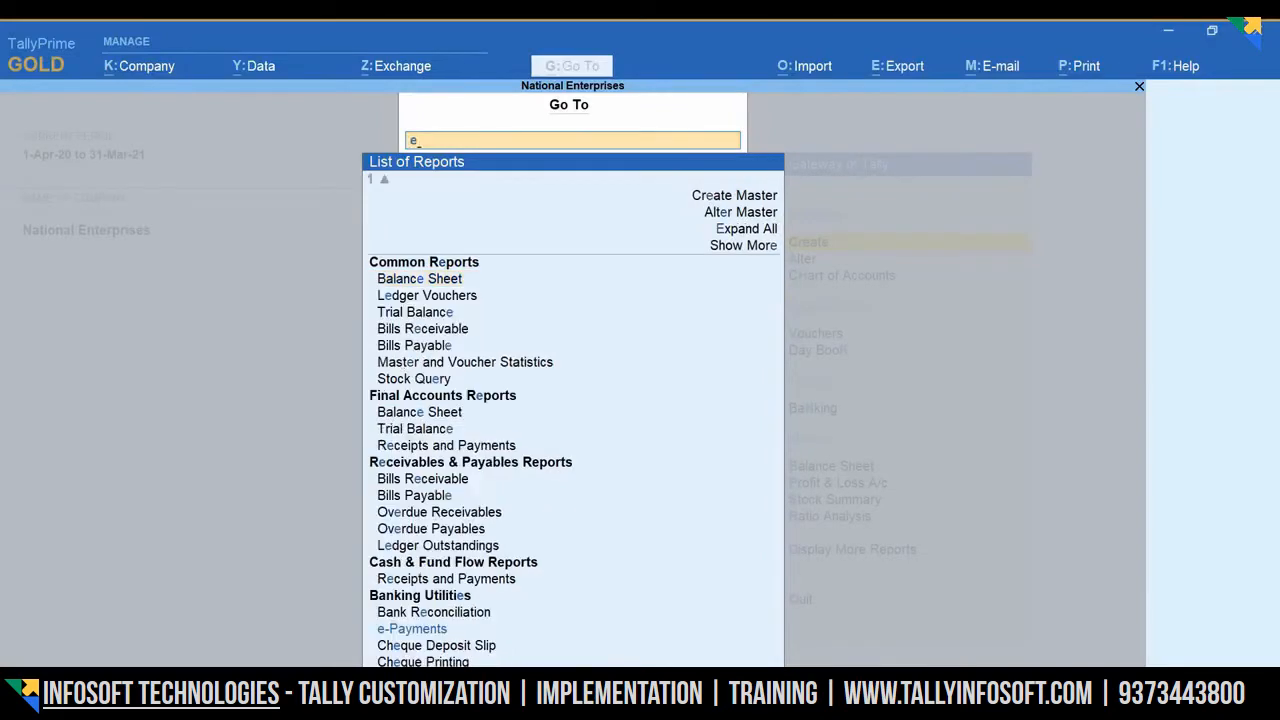
type("-pay")
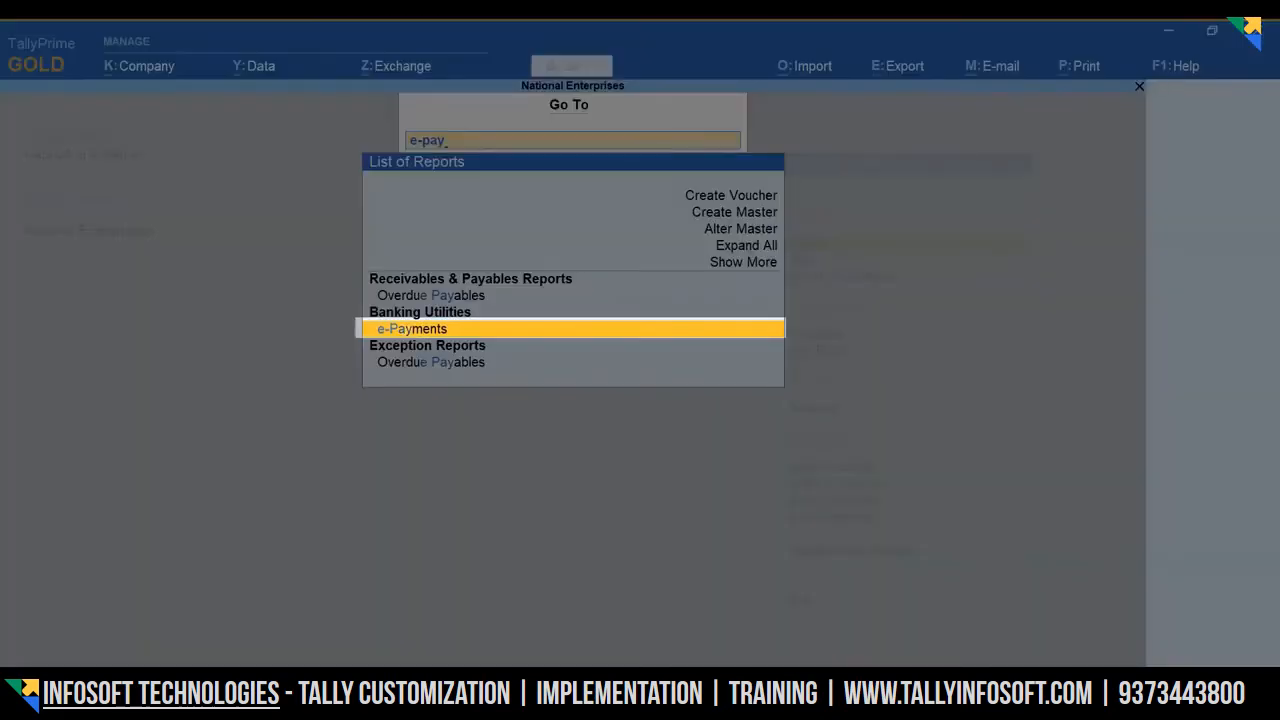
type("ments")
key("Return")
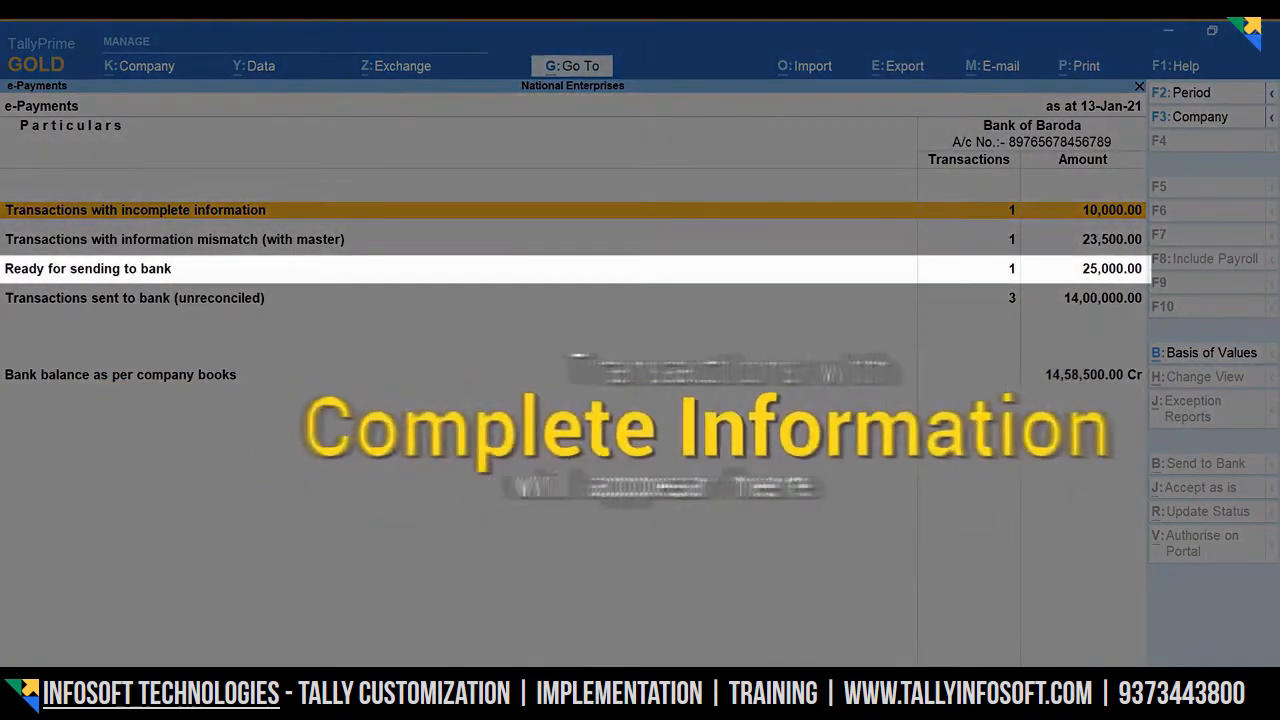
- Review the report's categories and drill into Transactions with incomplete information
key("Down")
key("Down")
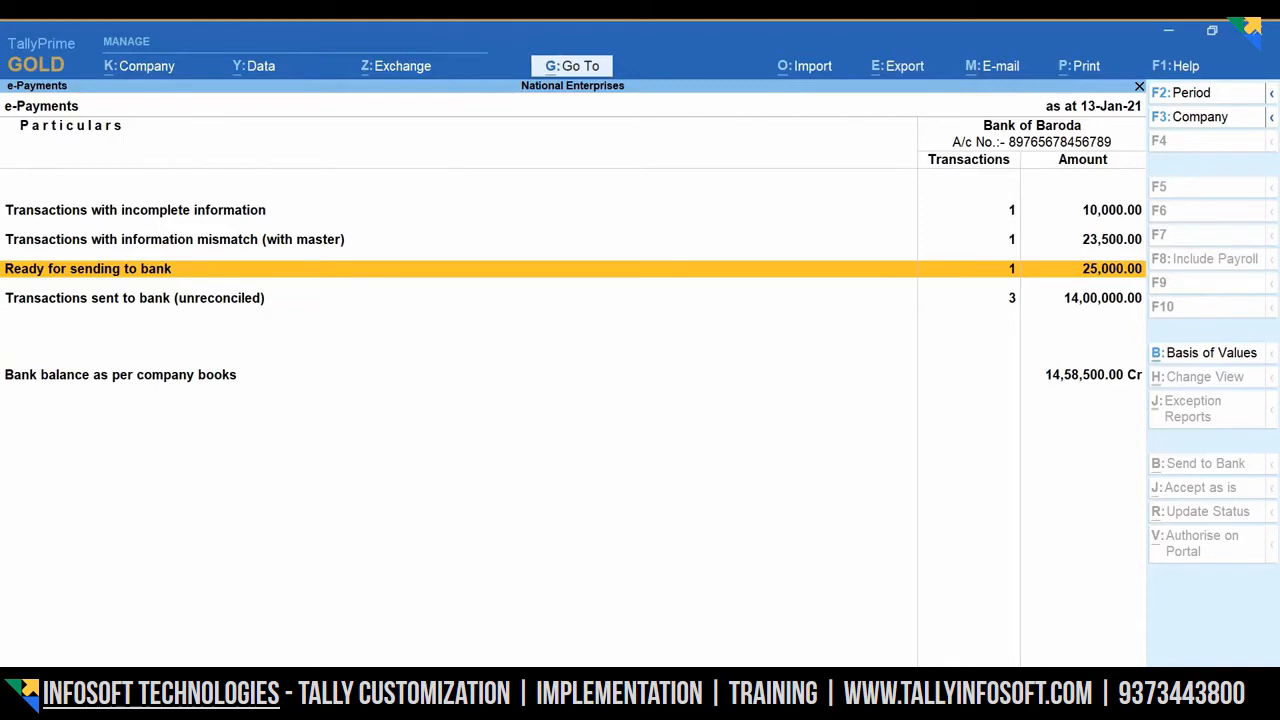
key("Up")
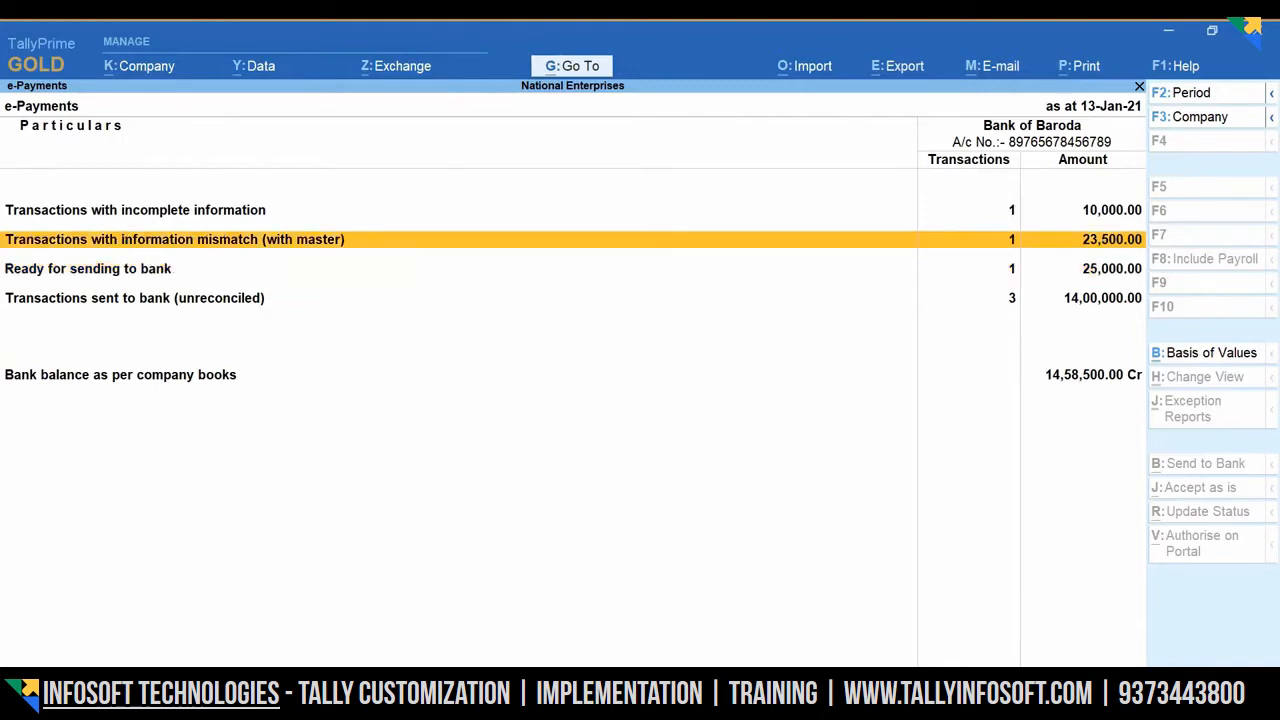
key("Up")
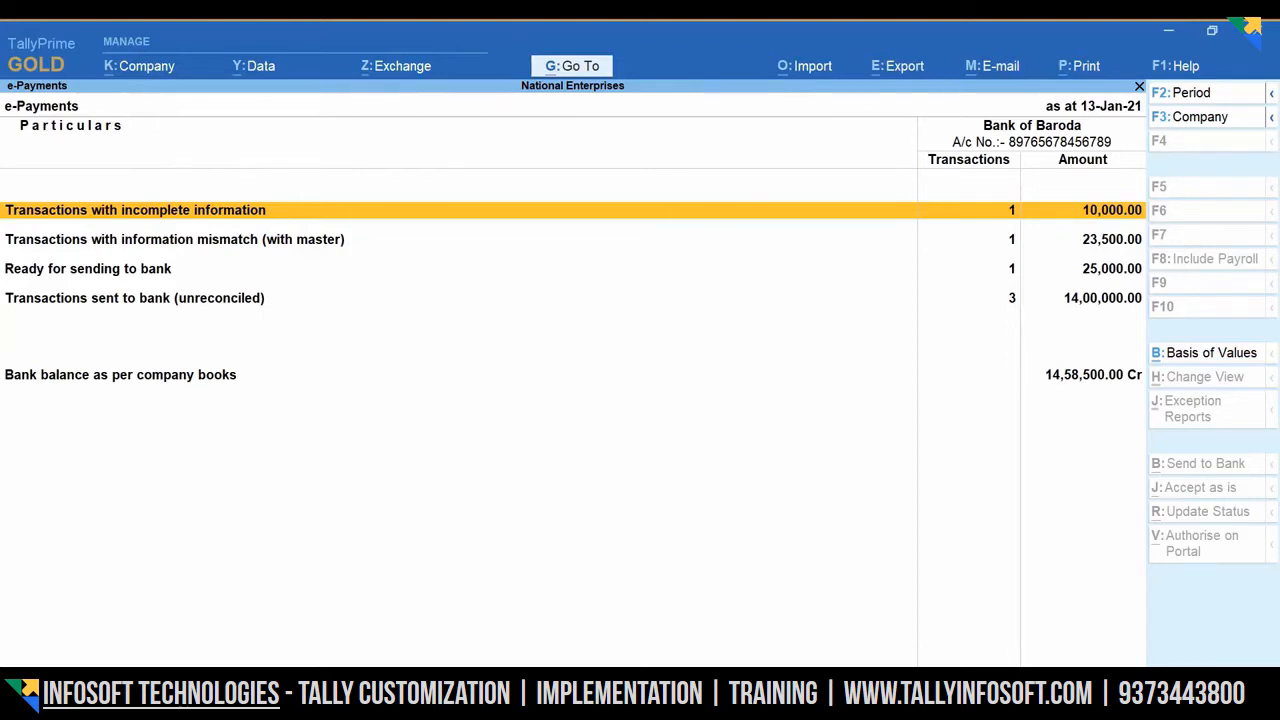
key("Down")
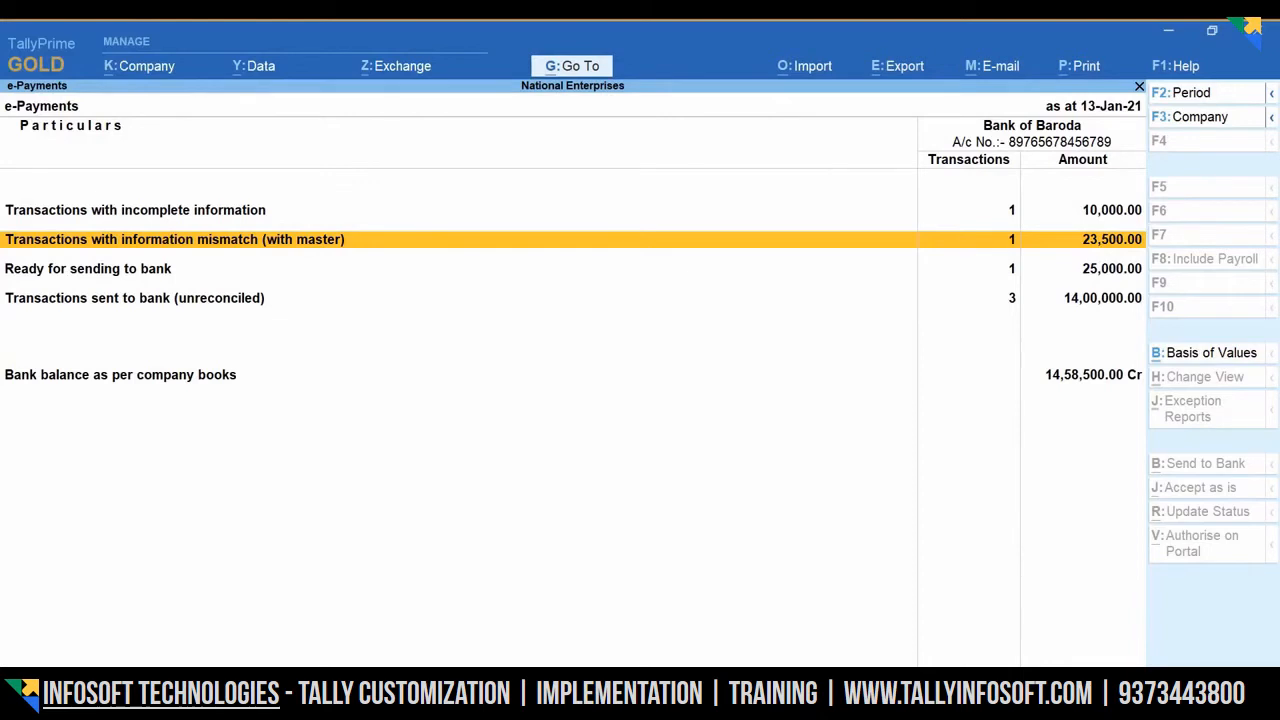
key("Up")
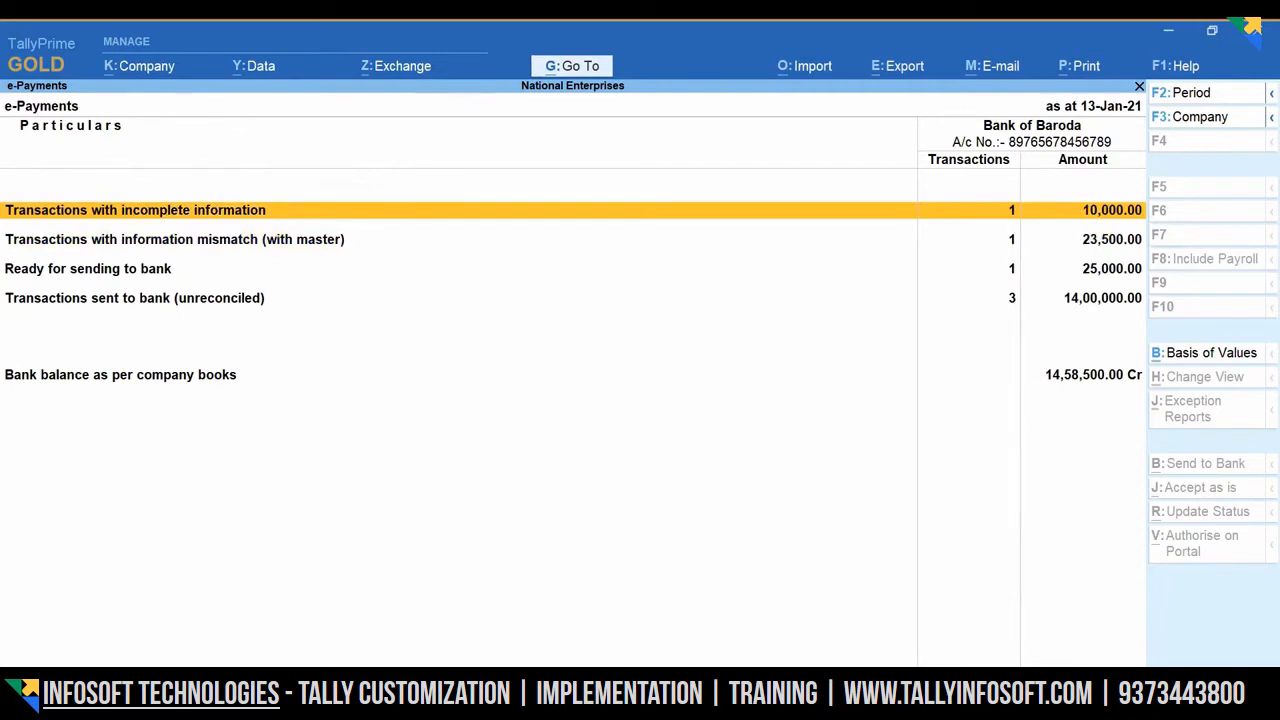
key("Return")
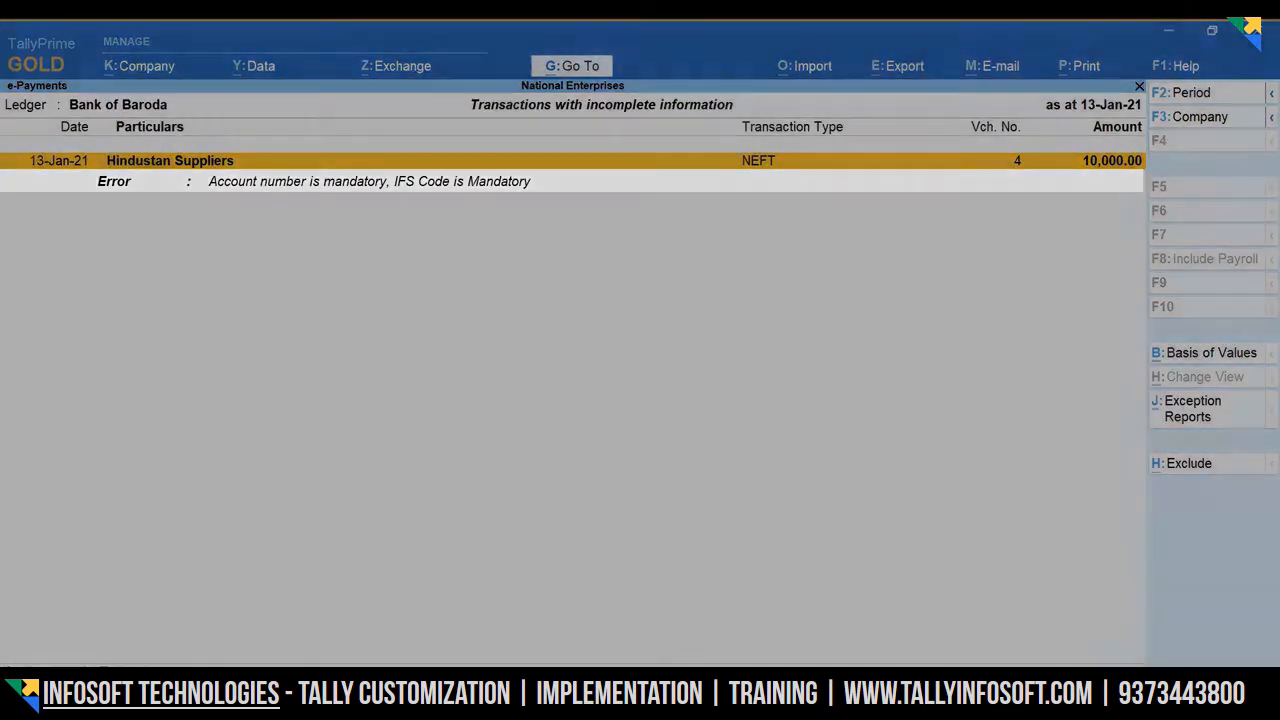
- Copy the supplier's account number and IFS code from the master into voucher 4 and accept
key("Return")
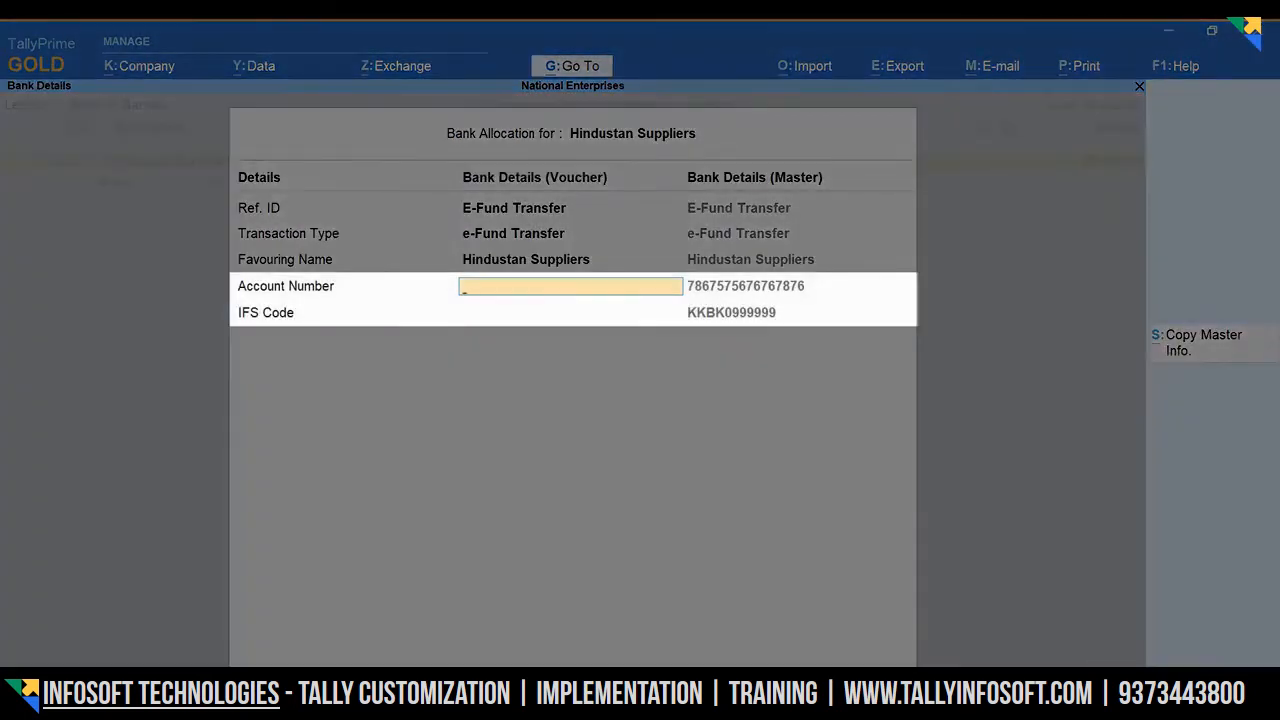
key("alt+s")
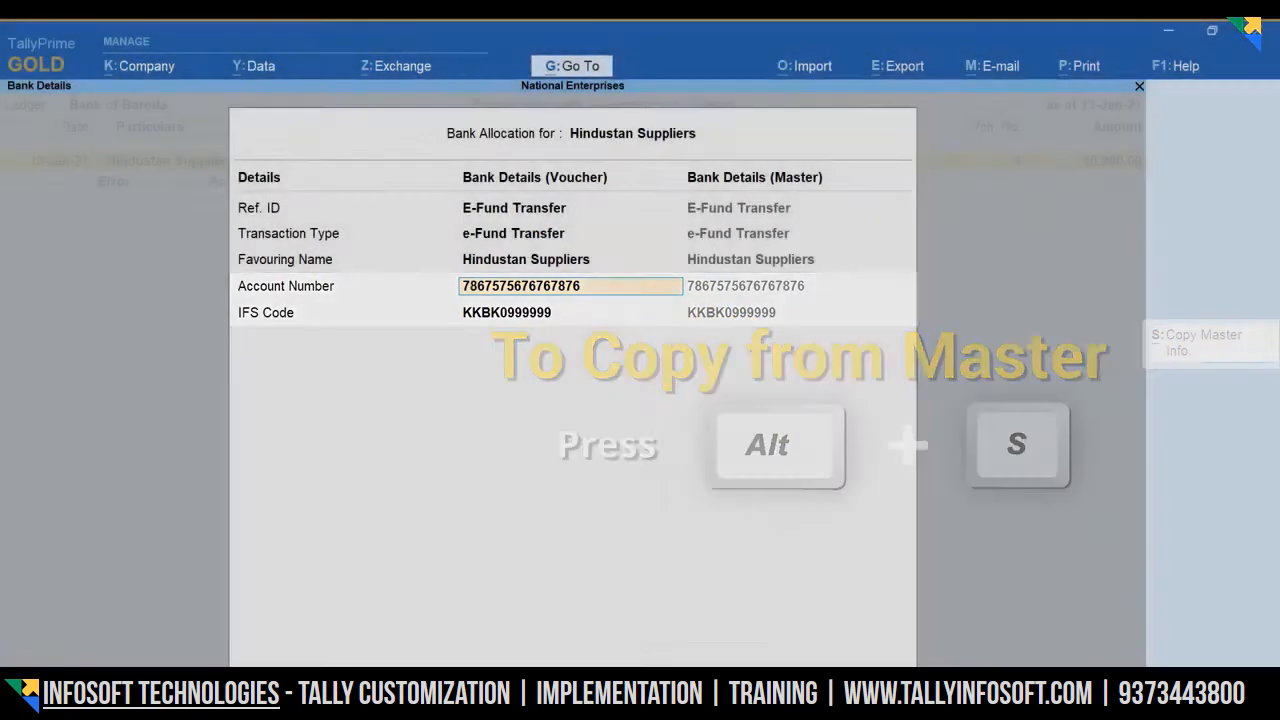
key("Return")
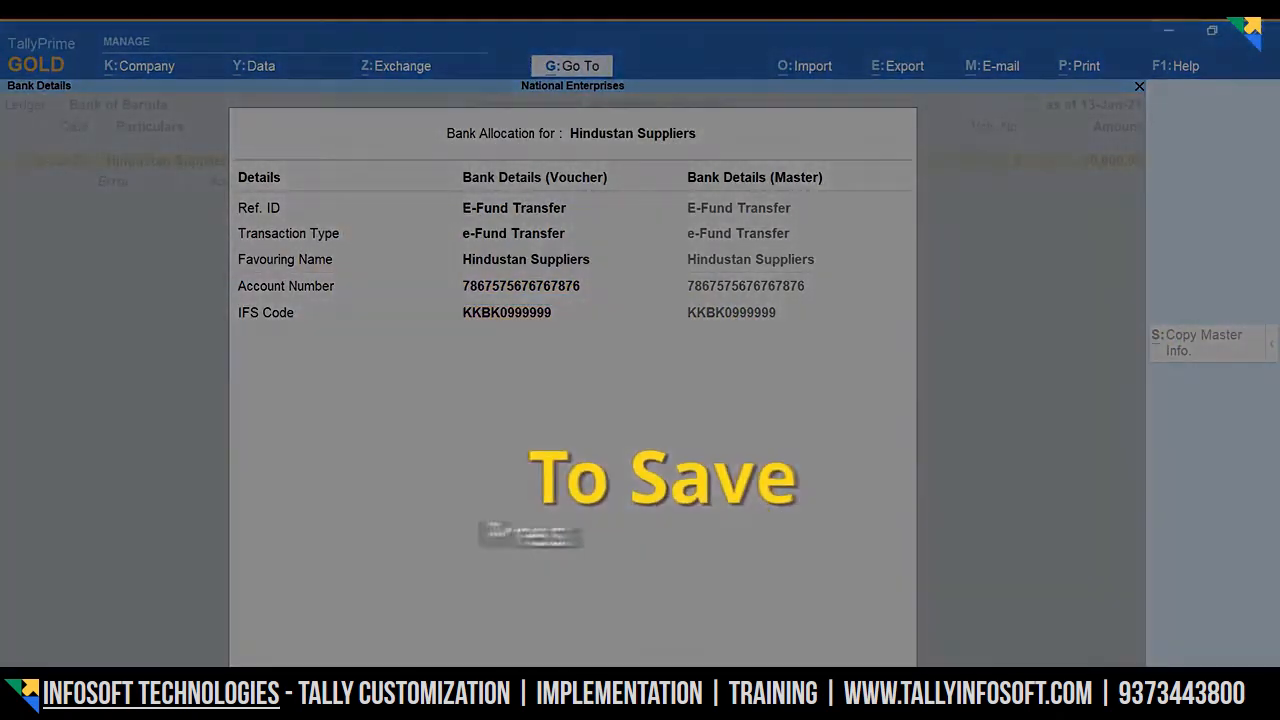
key("ctrl+a")
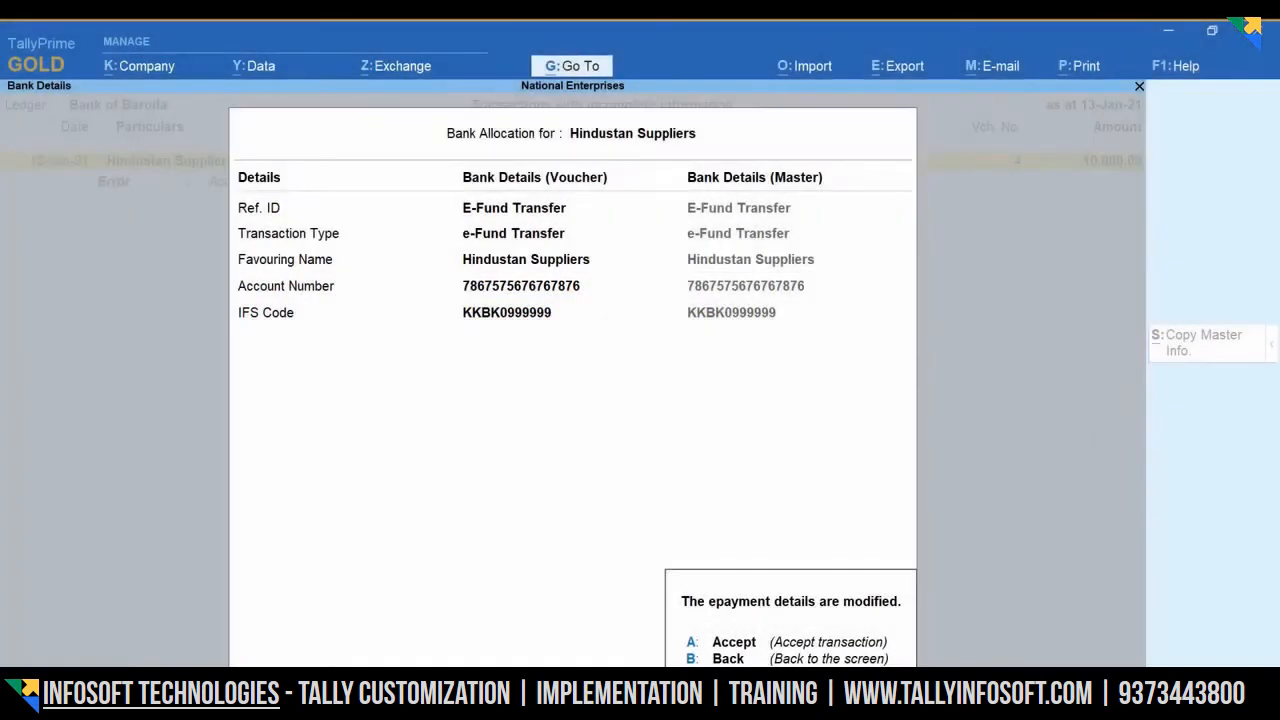
key("a")
key("Escape")
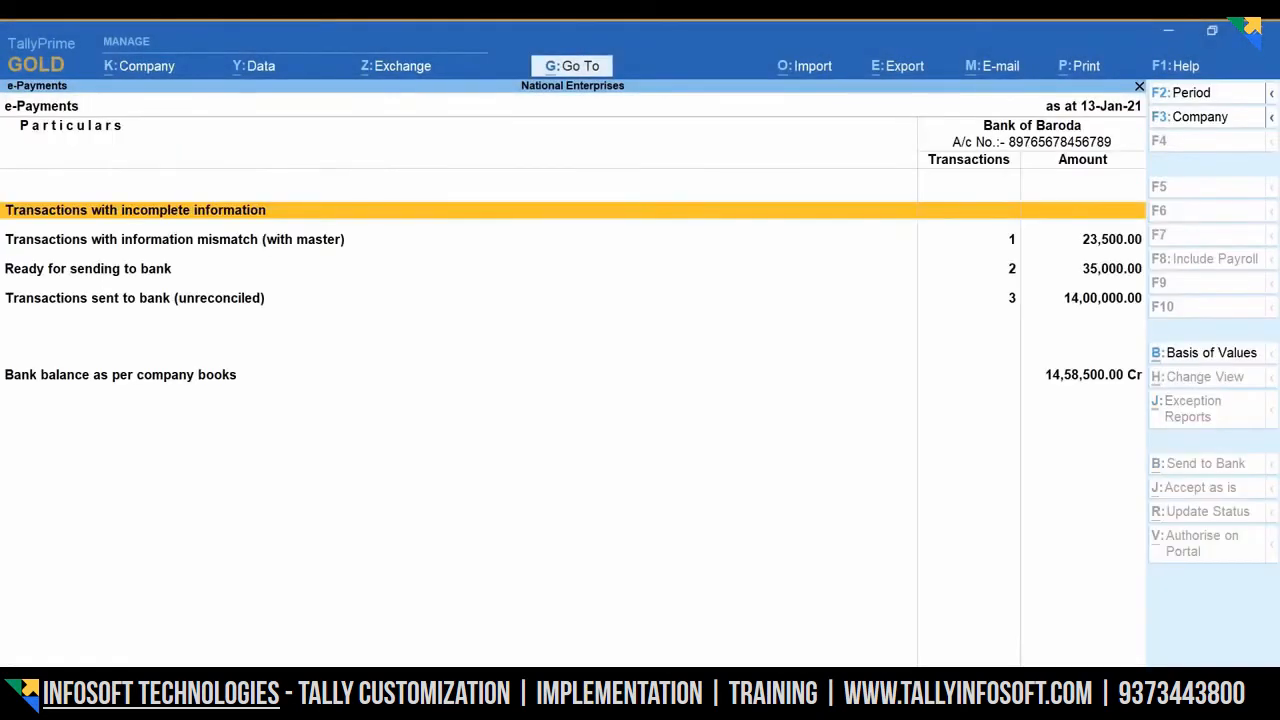
- In Bank of Baroda's Ready for sending to bank list, mark the 25,000.00 Hindustan Suppliers voucher for export
key("Down")
key("Down")
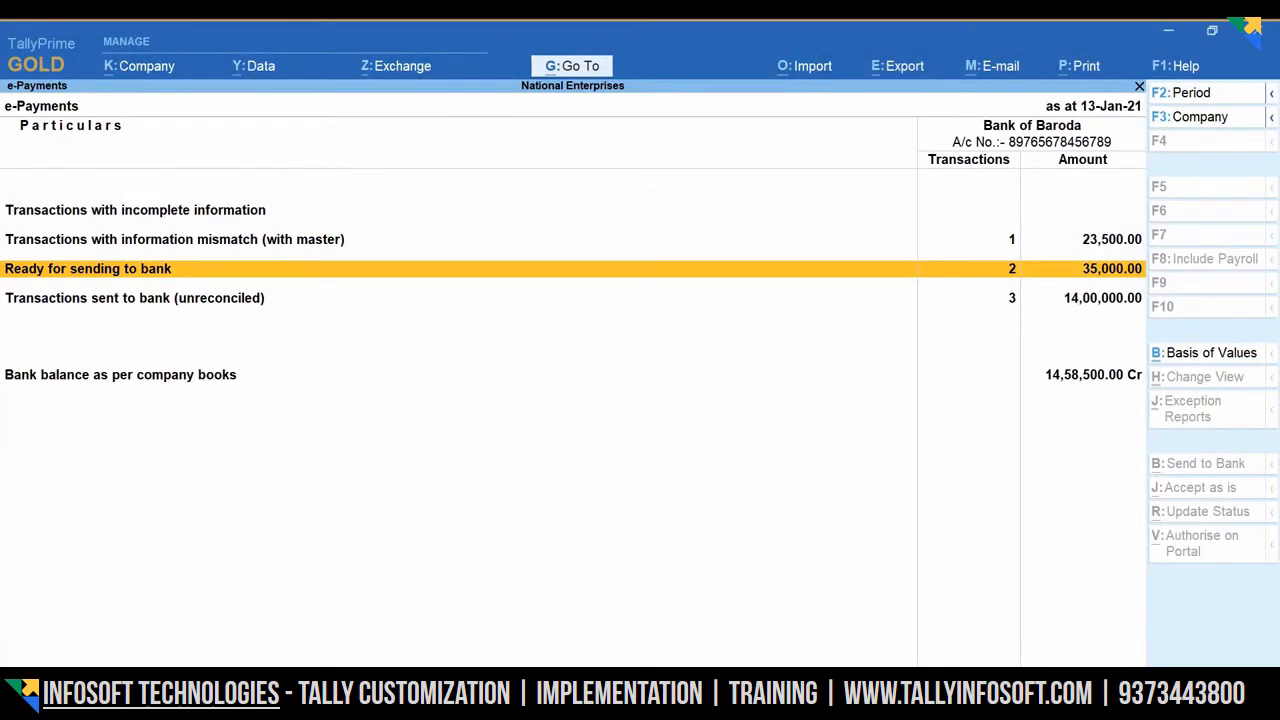
key("Return")
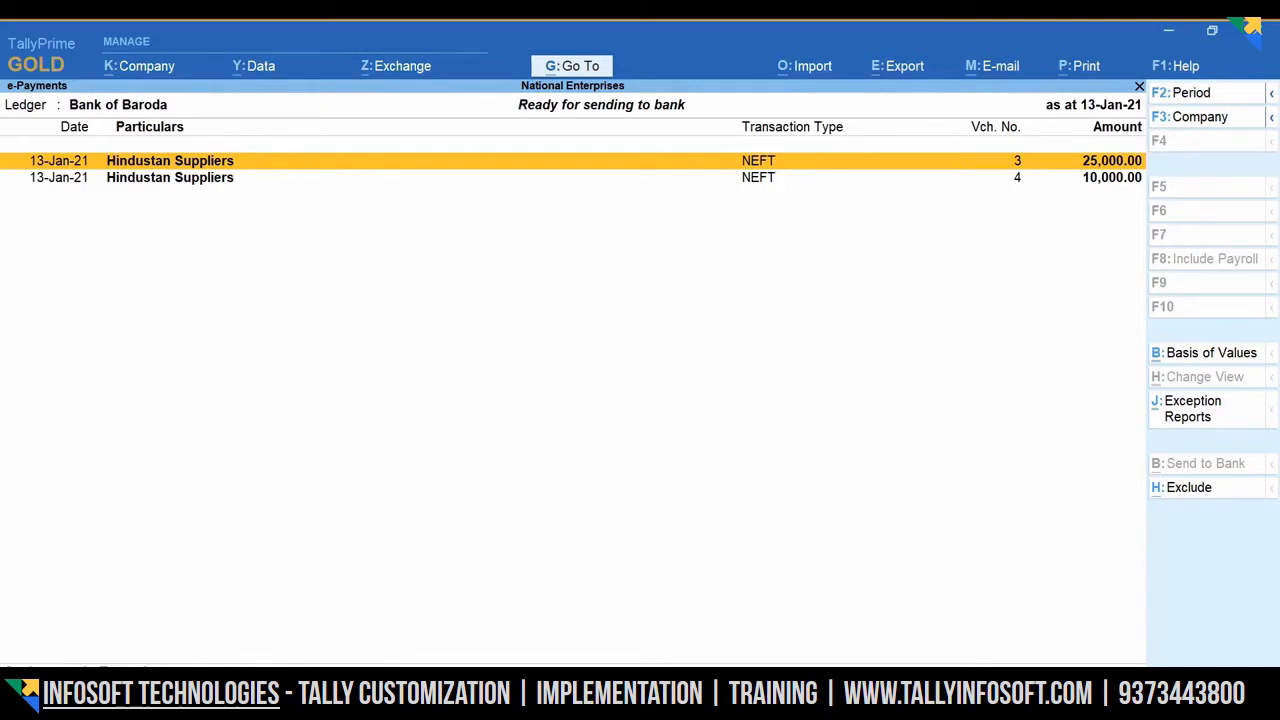
key("space")
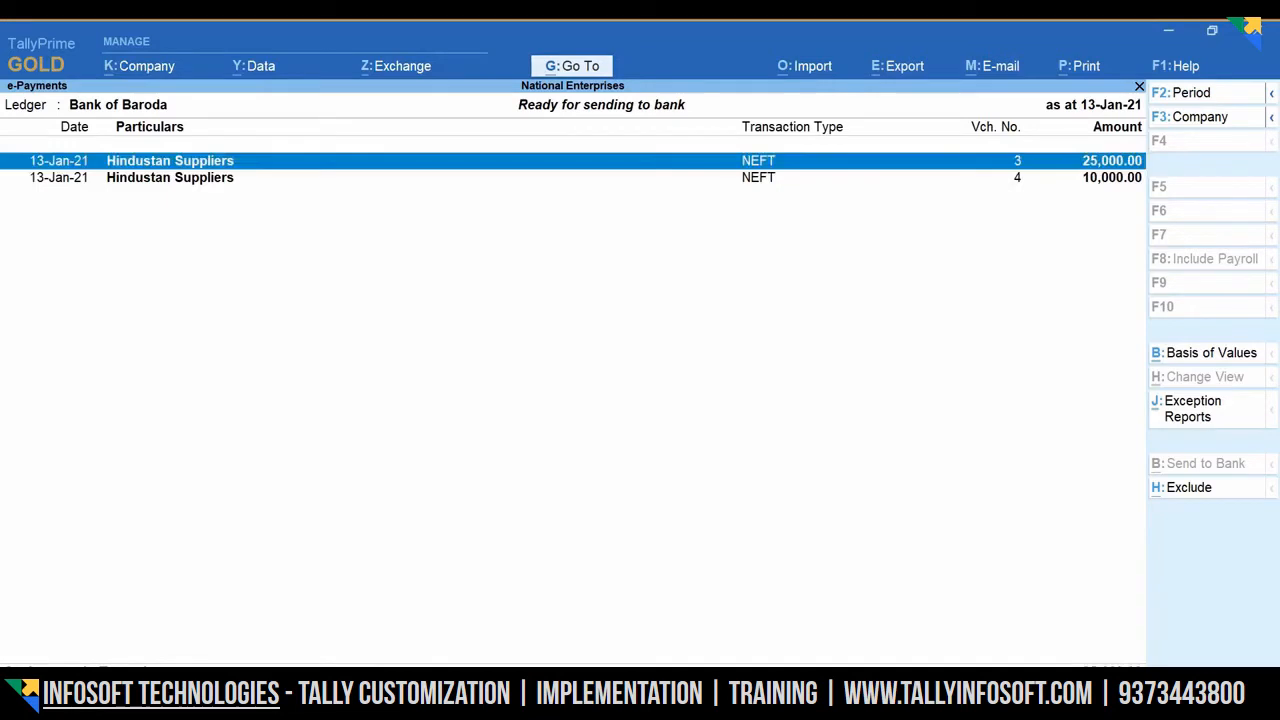
key("alt+e")
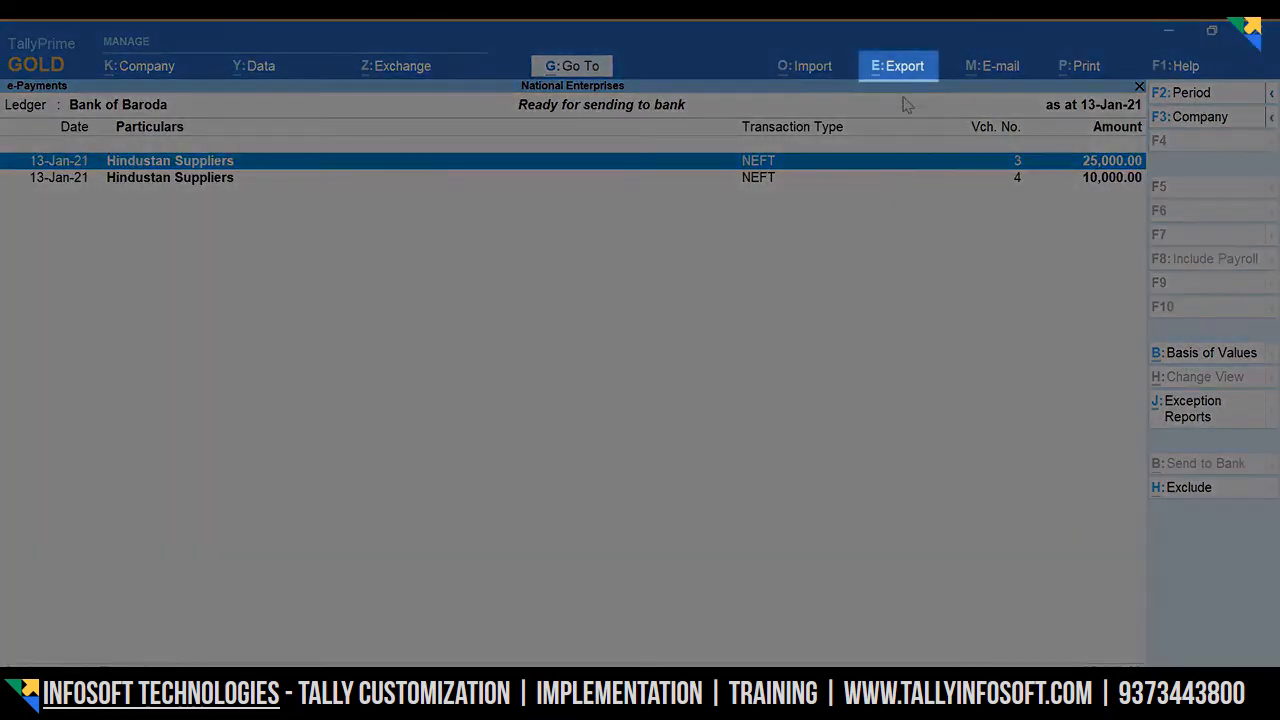
- Send voucher 3's payment instruction file to D:\e-payment-files and return to the e-Payments summary
left_click(896, 72)
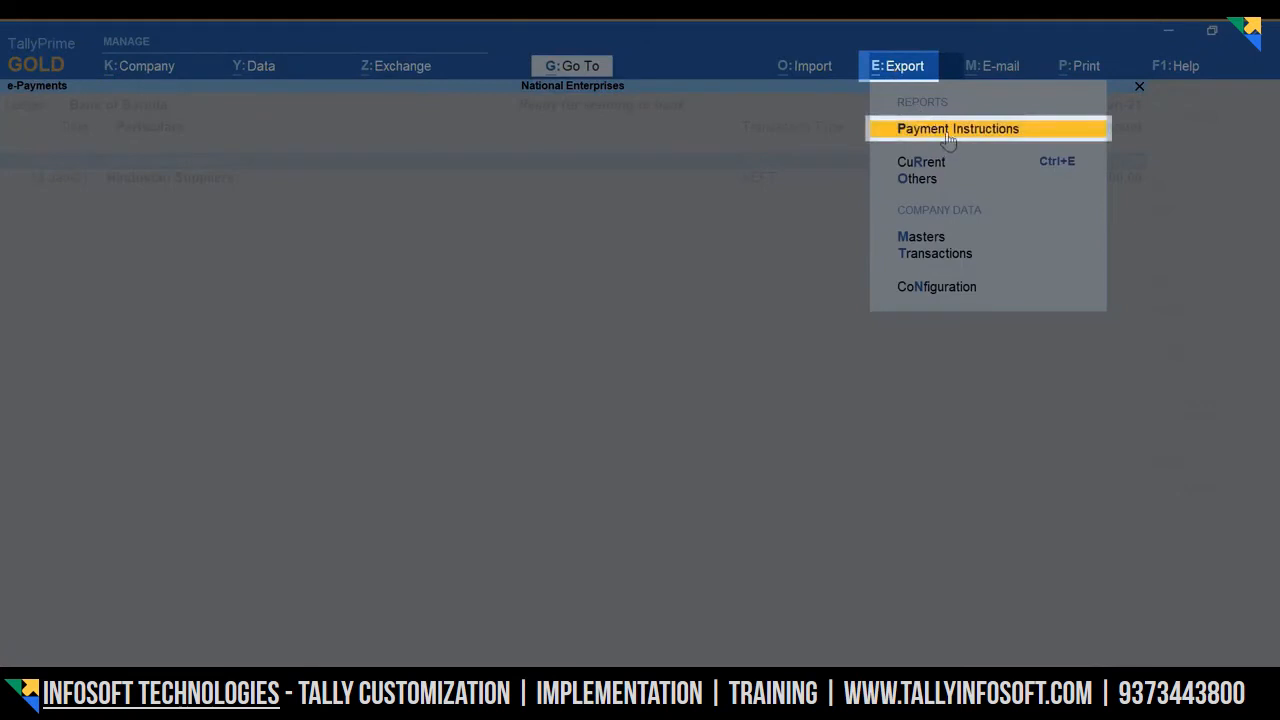
left_click(948, 132)
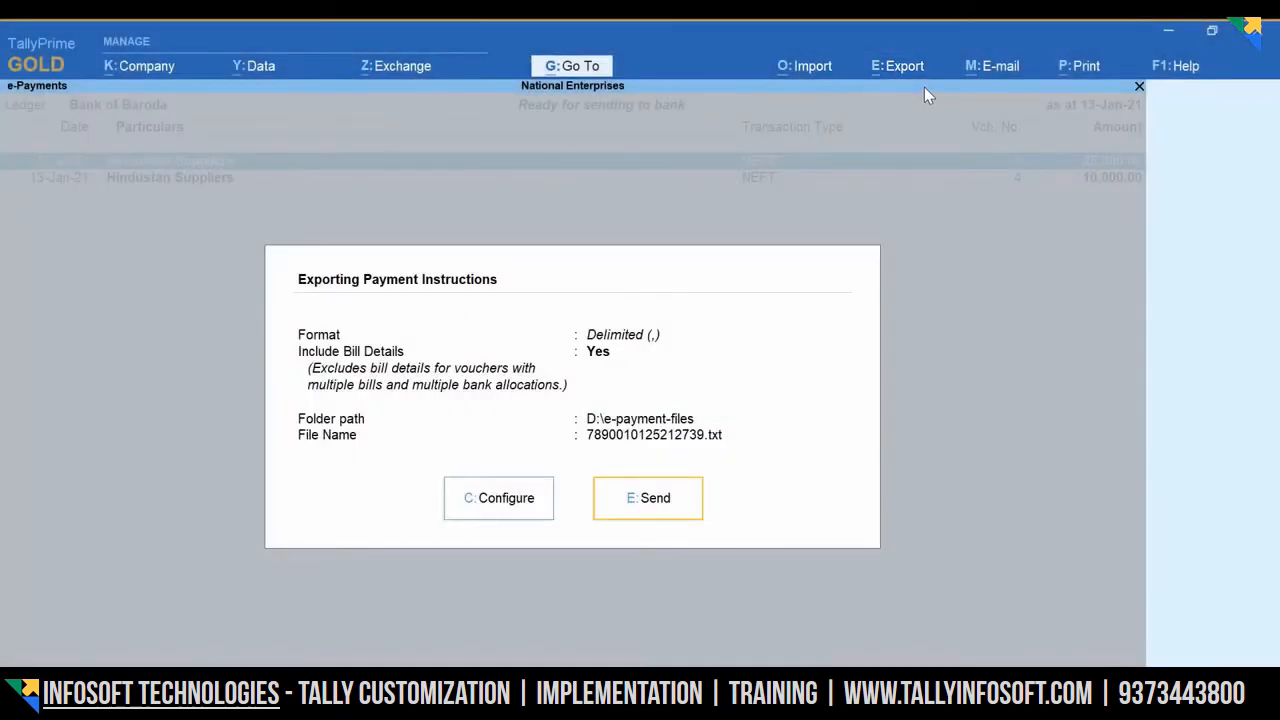
left_click(684, 517)
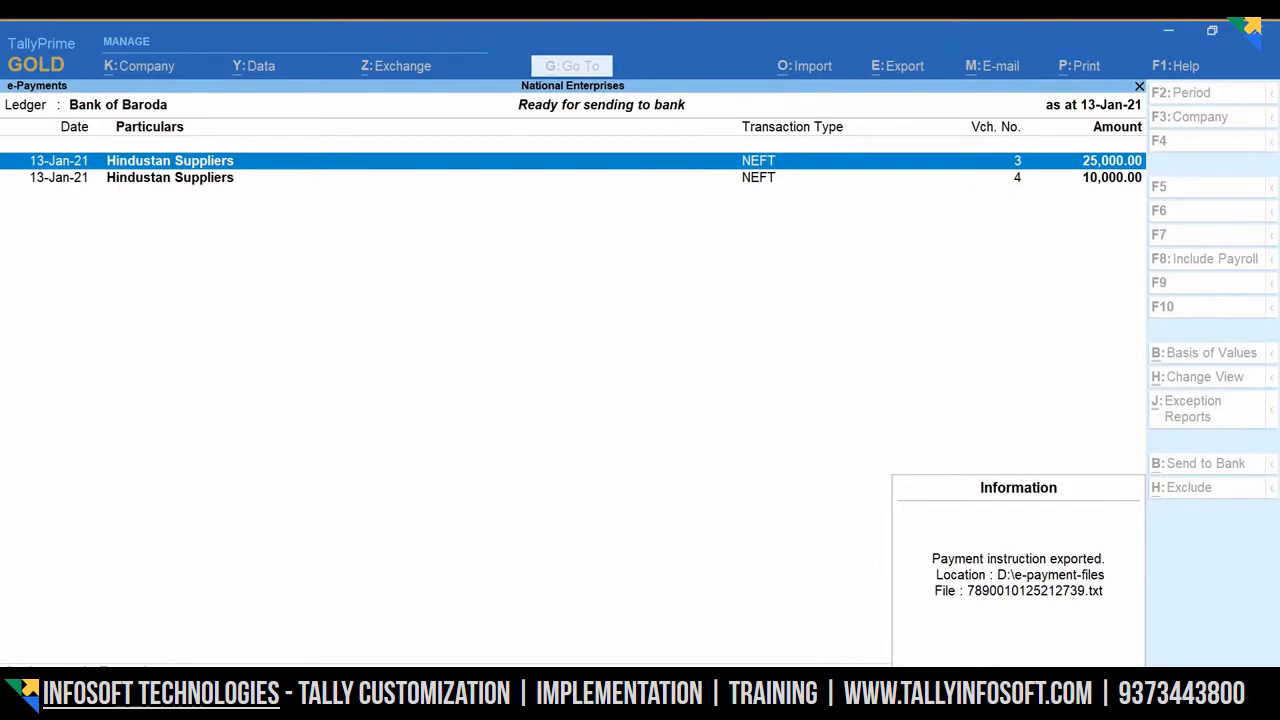
key("Return")
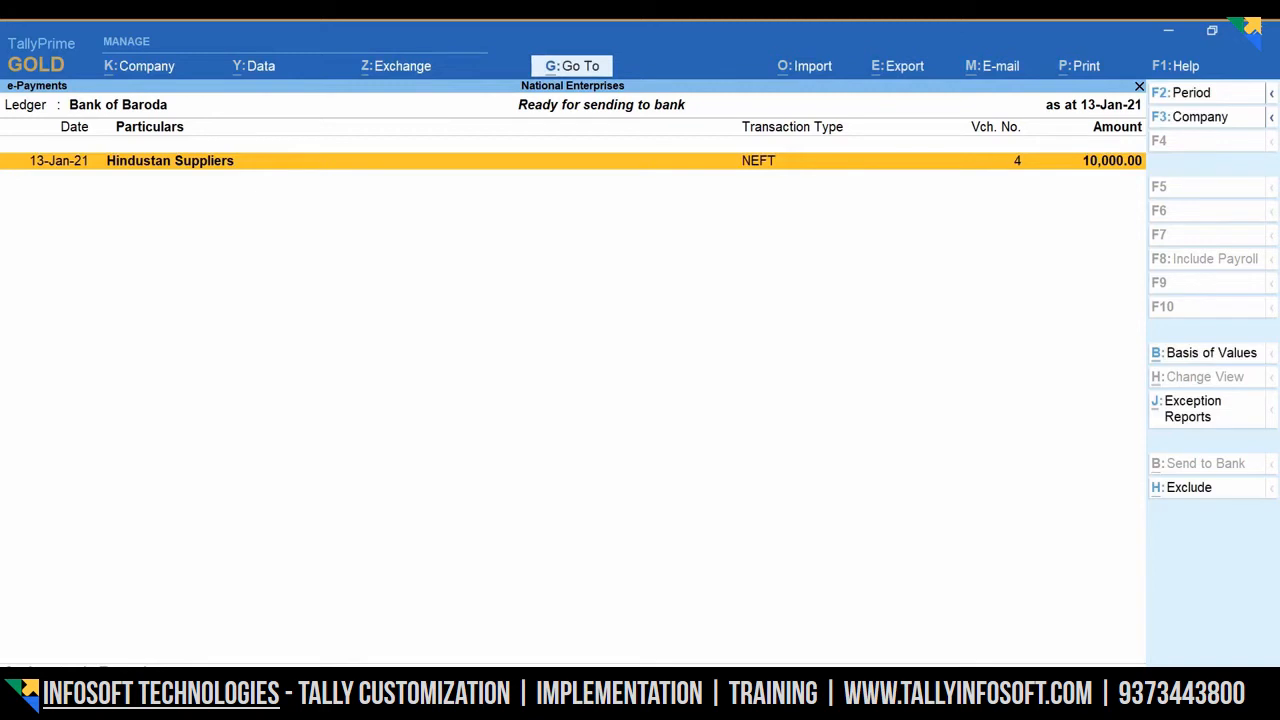
key("Escape")
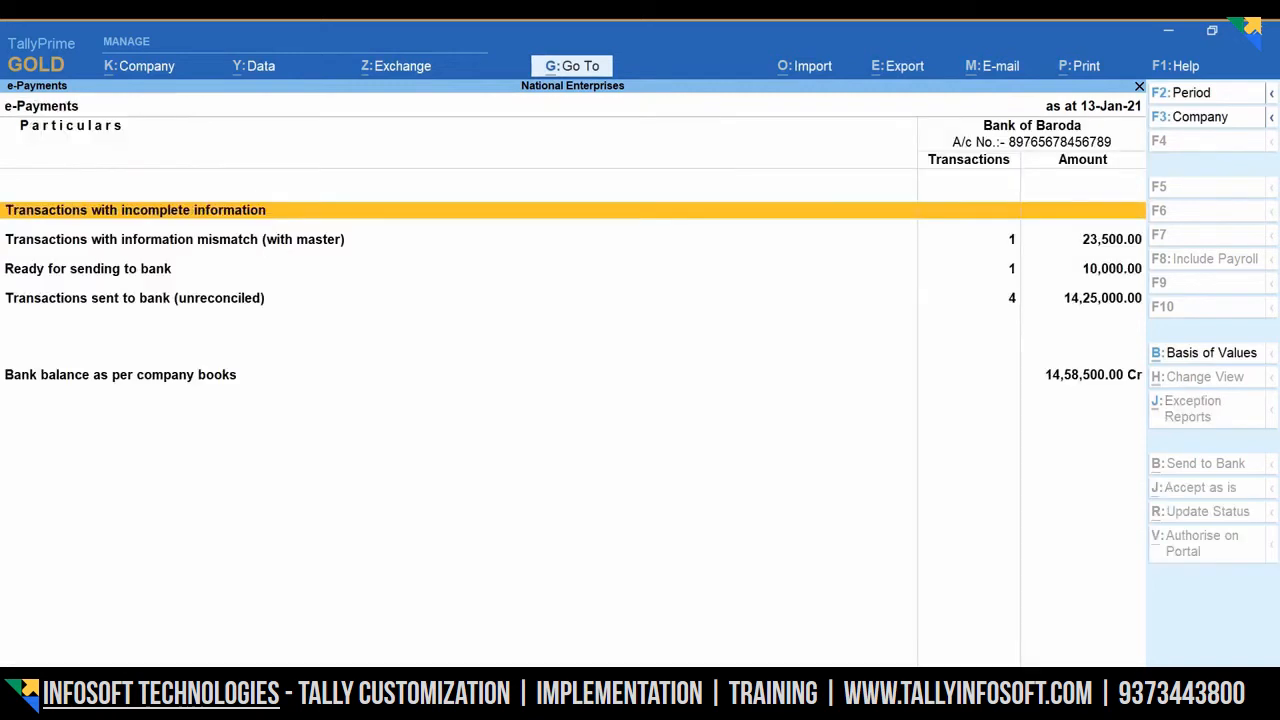
- Open the Transactions sent to bank (unreconciled) list and select the 13-Jan-21 NEFT 25,000.00 row
key("Down")
key("Down")
key("Down")
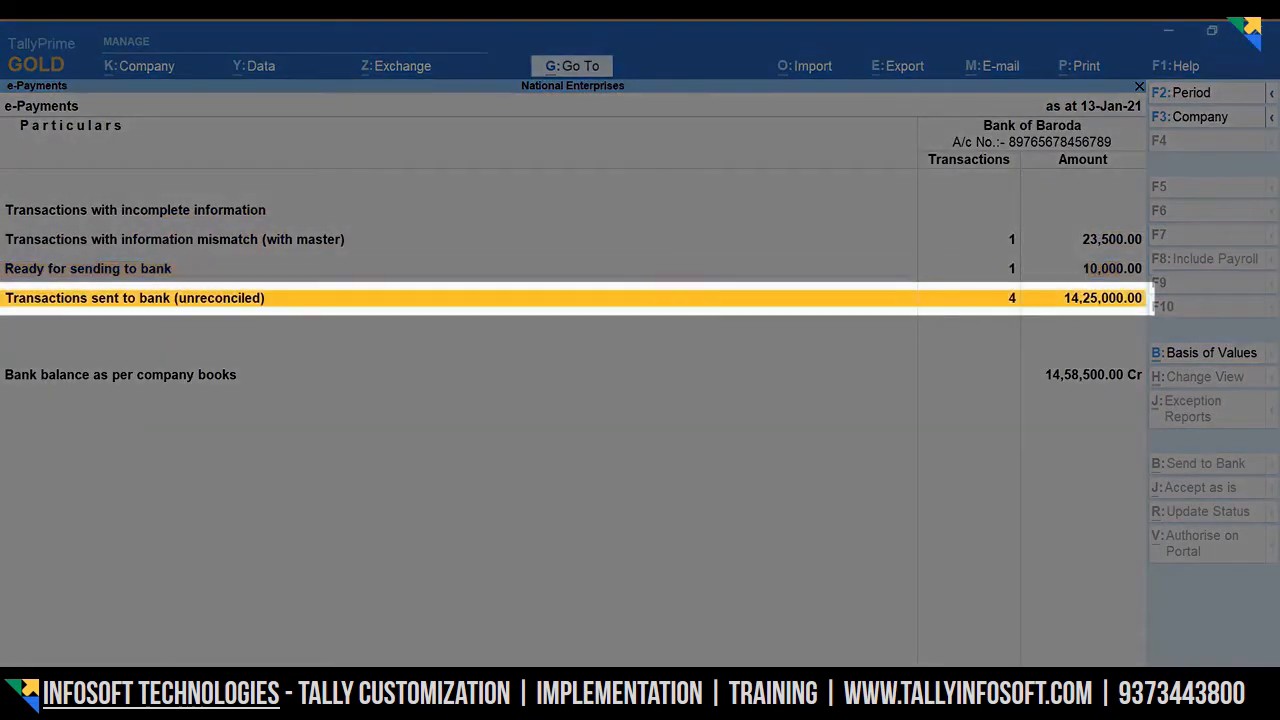
key("Return")
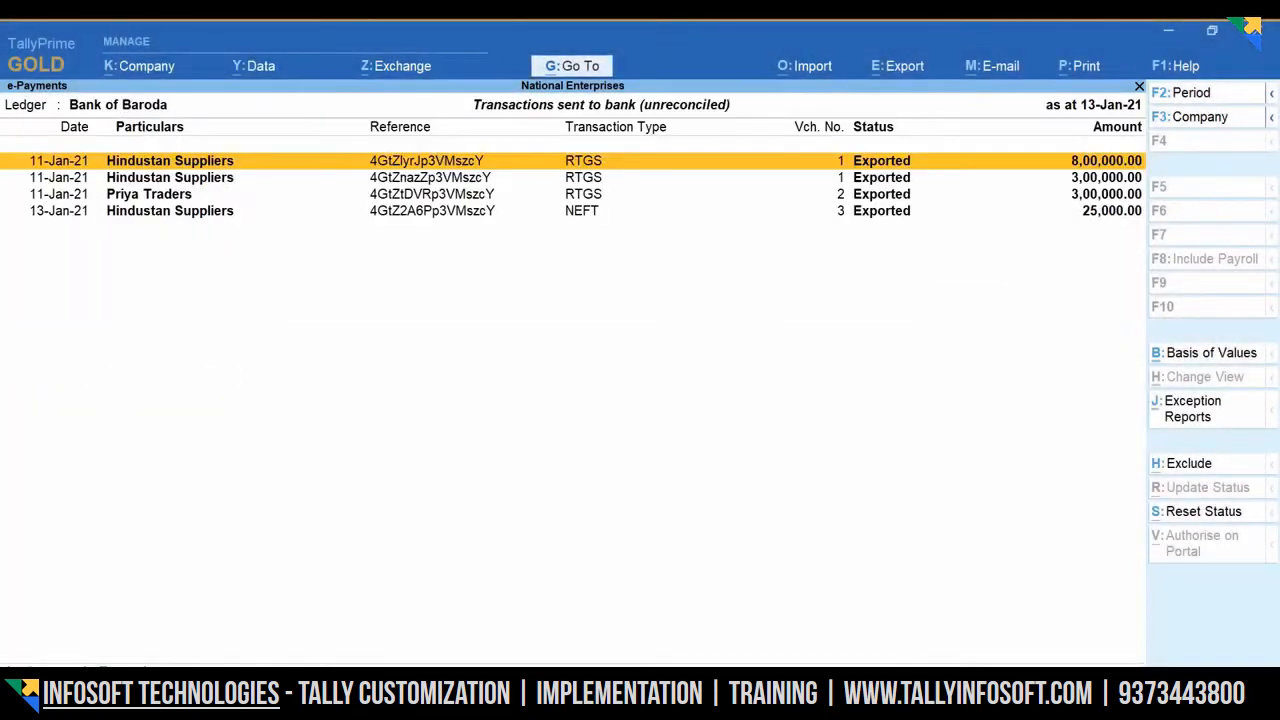
key("Down")
key("Down")
key("Down")
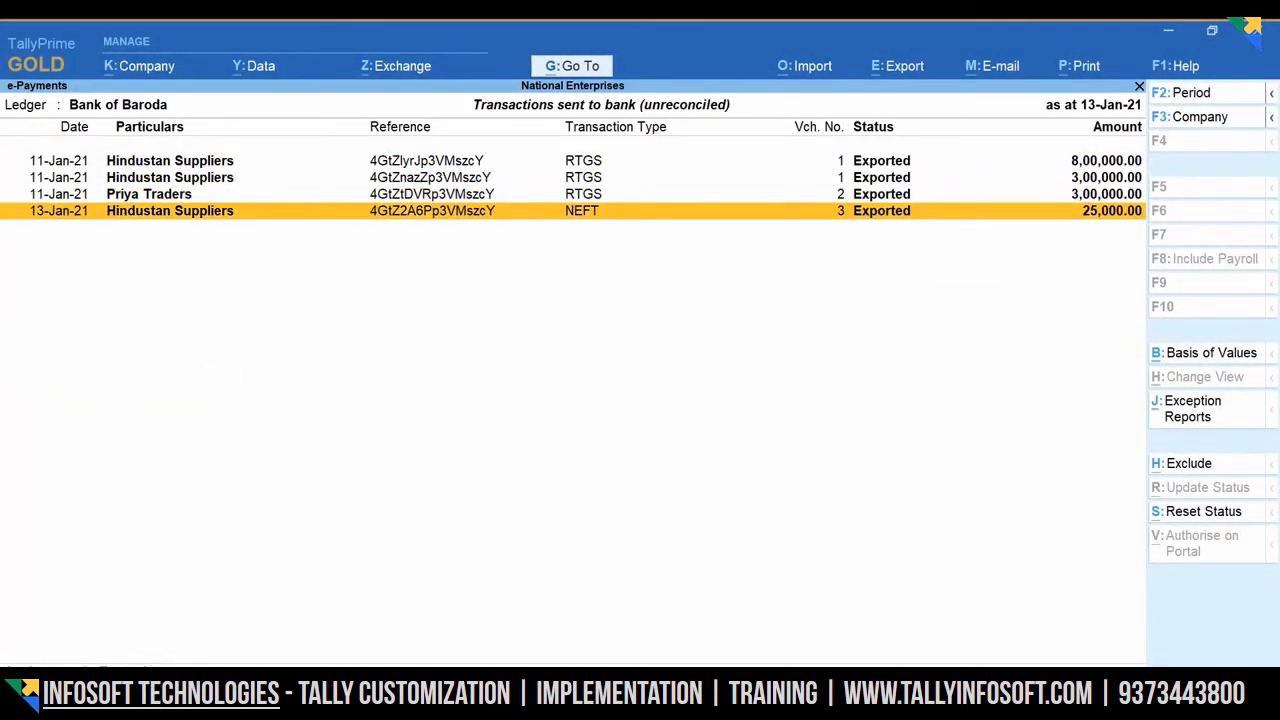